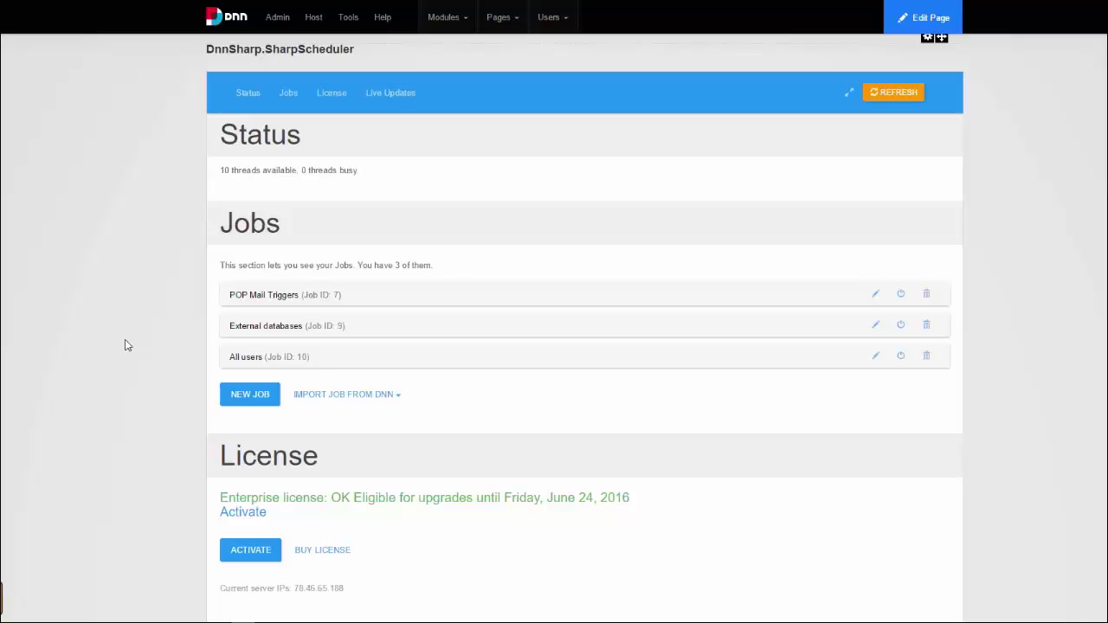
# - Expand and collapse the POP Mail Triggers and External databases job details in the Jobs list
pyautogui.click(307, 301)
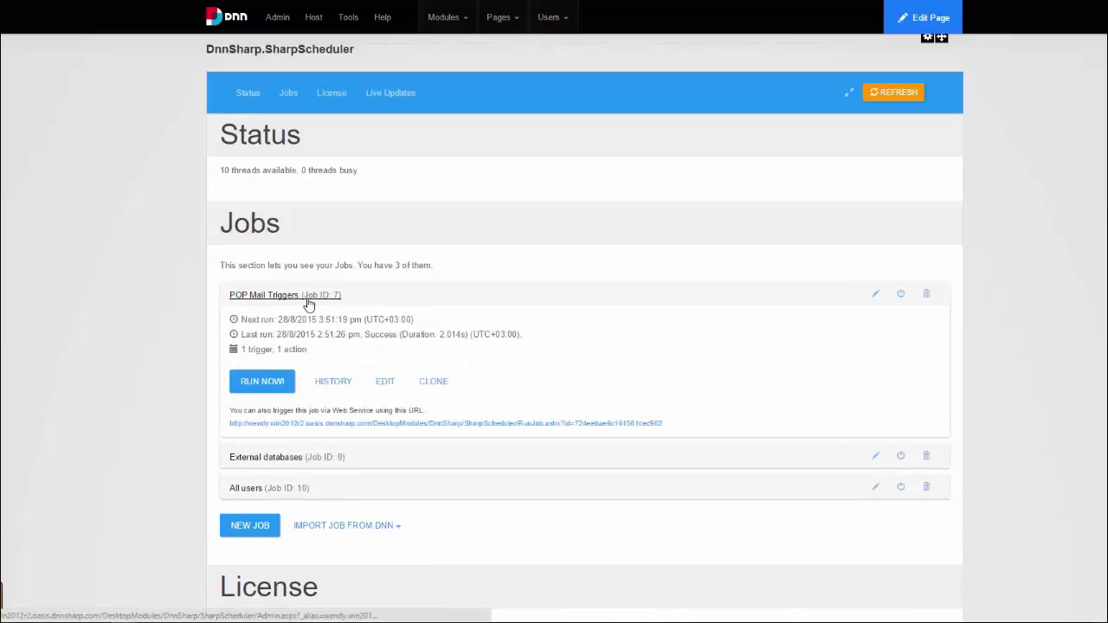
pyautogui.click(308, 299)
pyautogui.click(305, 330)
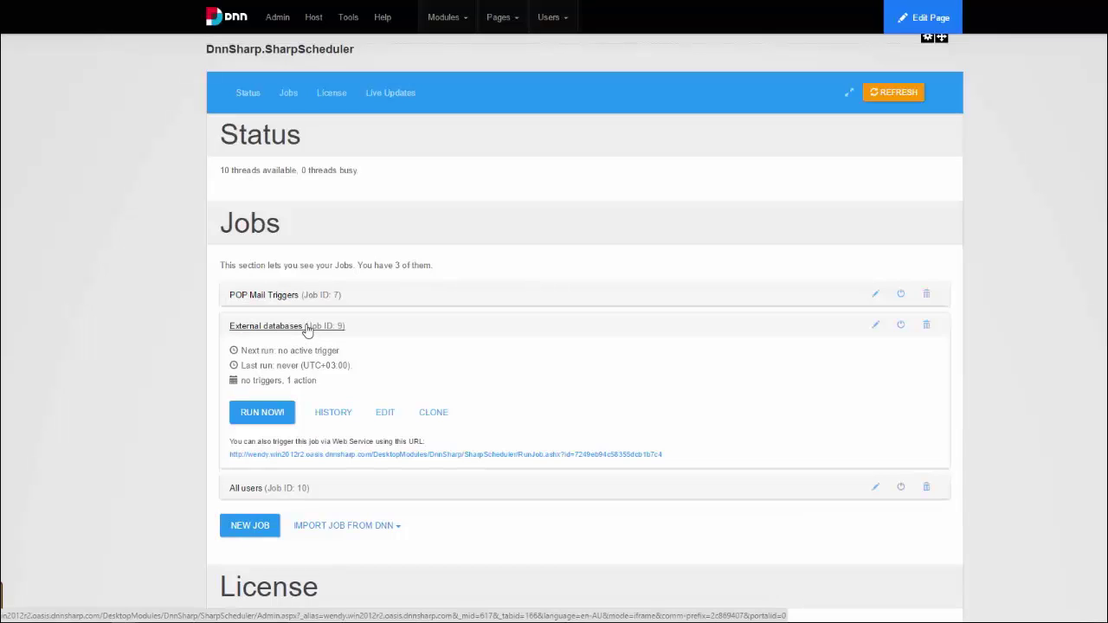
pyautogui.click(308, 327)
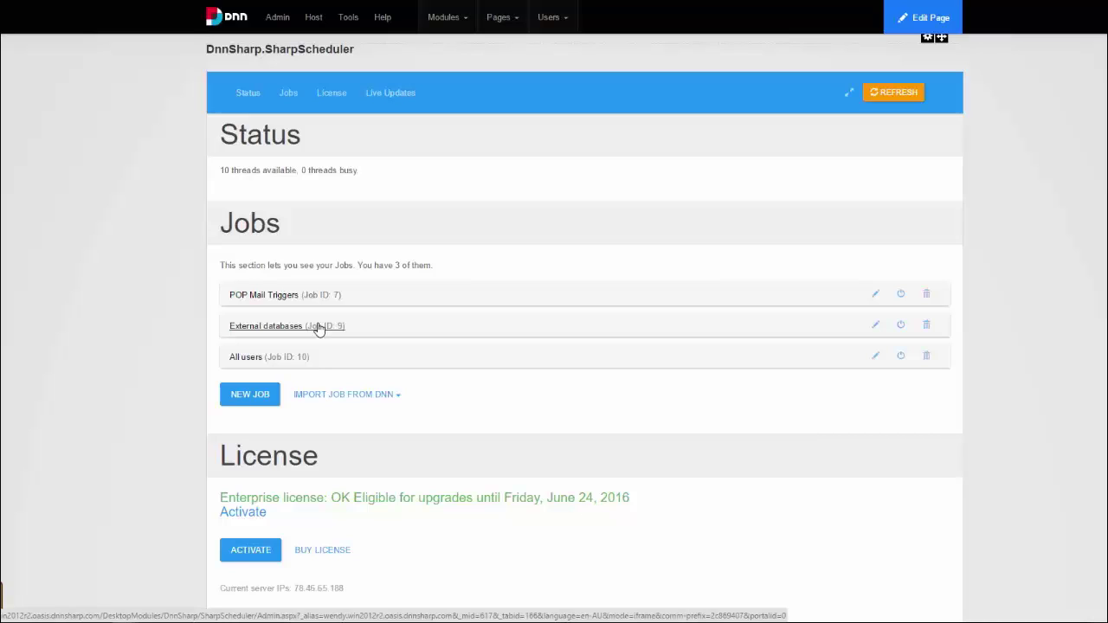
pyautogui.click(318, 327)
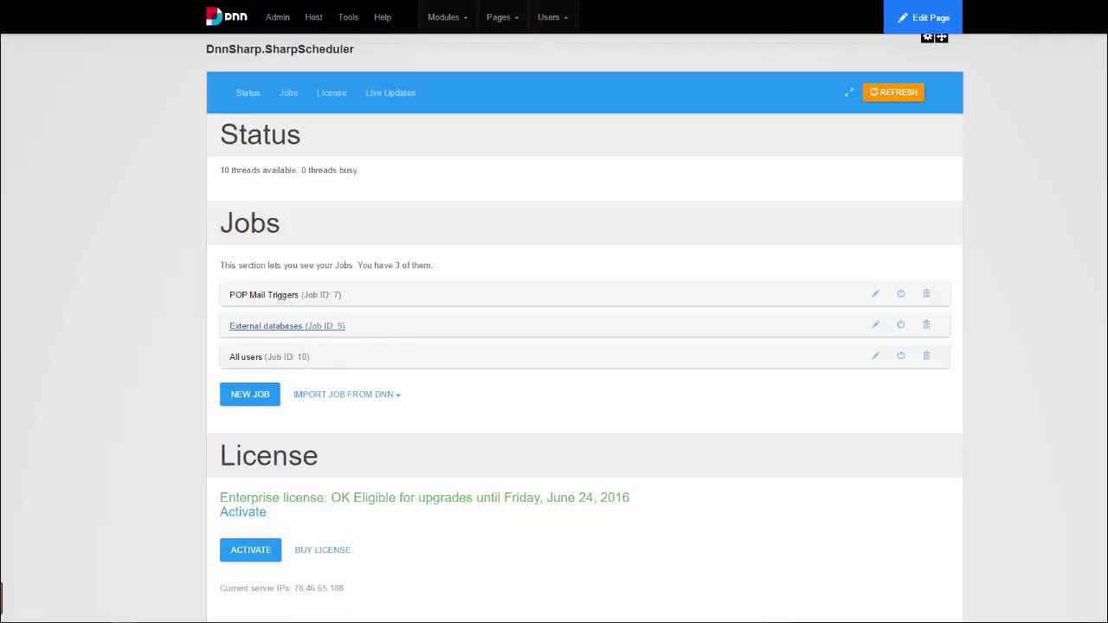
pyautogui.scroll(-2, 134, 257)
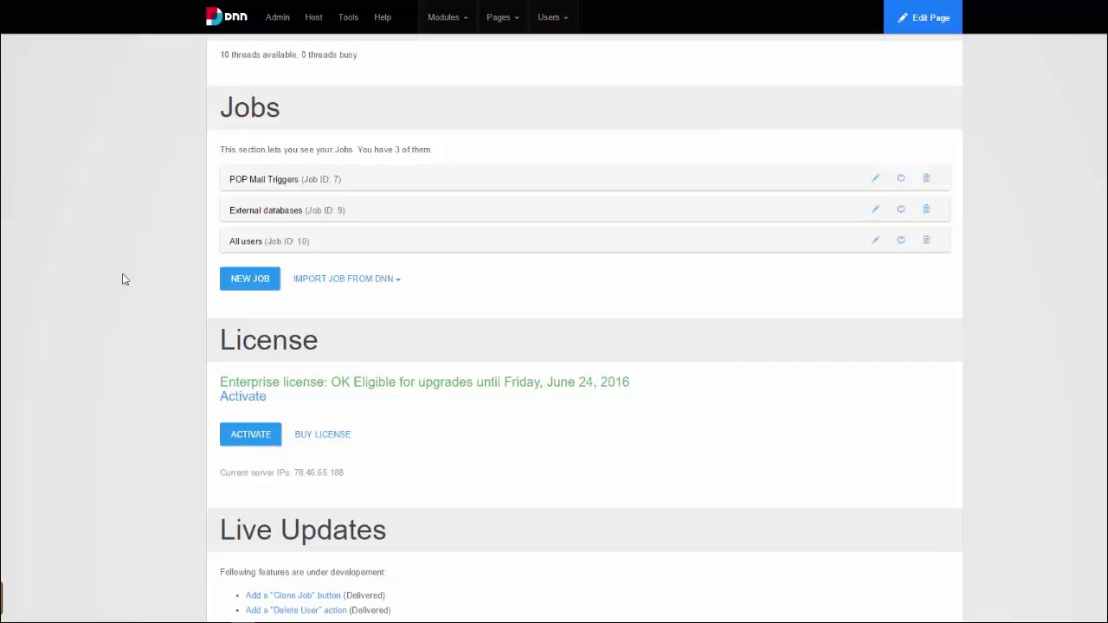
# - Open the POP Mail Triggers job for editing and review its name and My Website context portal
pyautogui.click(261, 181)
pyautogui.click(379, 265)
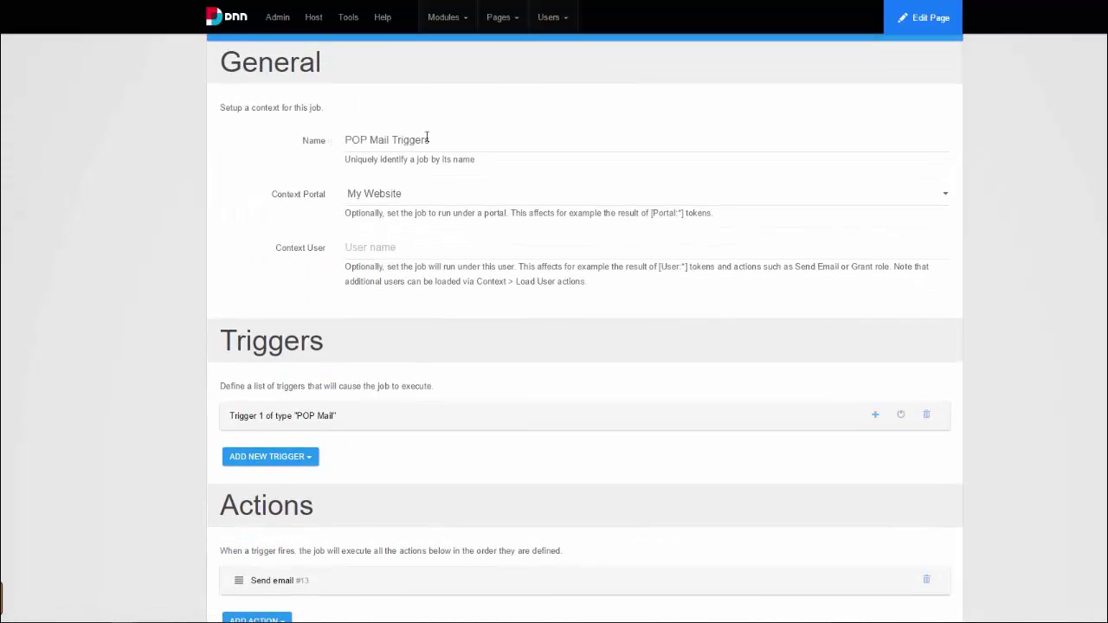
pyautogui.moveTo(427, 138); pyautogui.dragTo(335, 142)
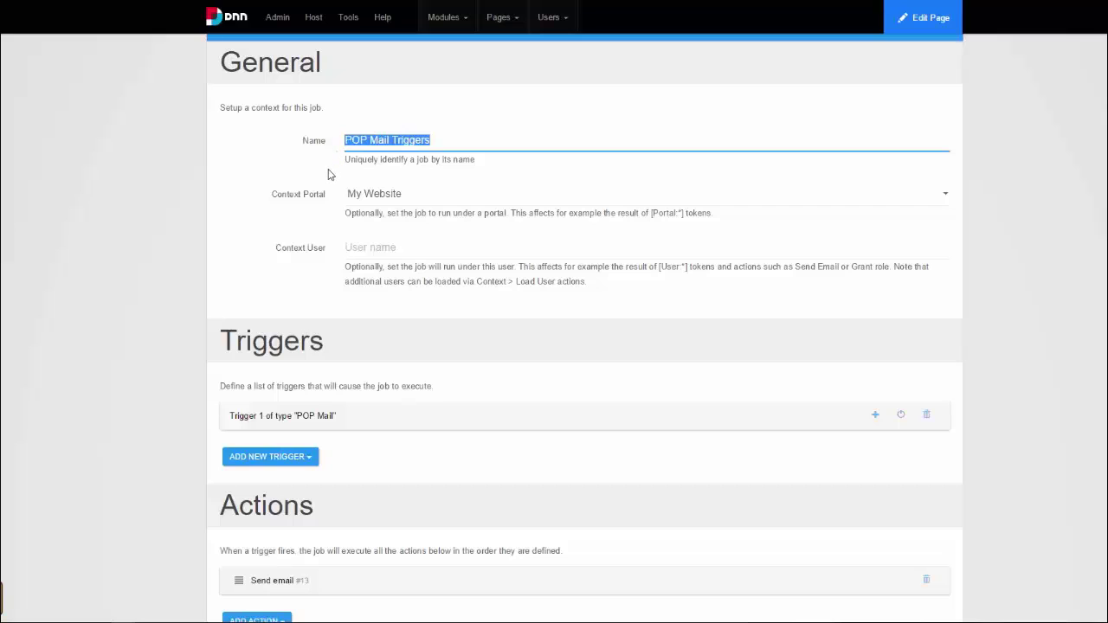
pyautogui.click(387, 201)
pyautogui.click(389, 199)
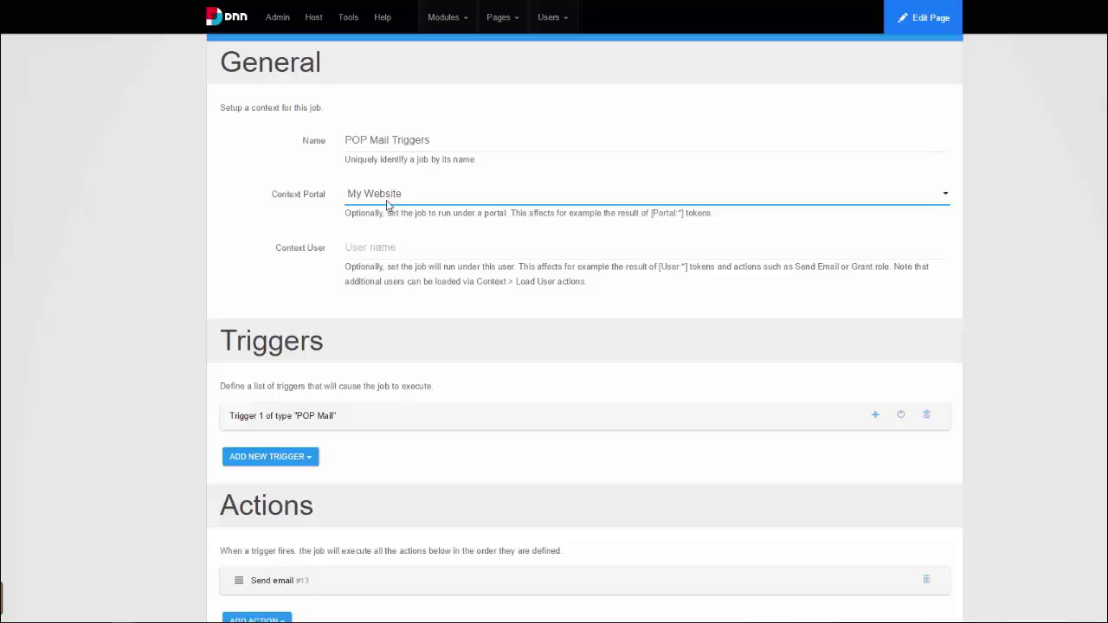
pyautogui.scroll(-3, 98, 205)
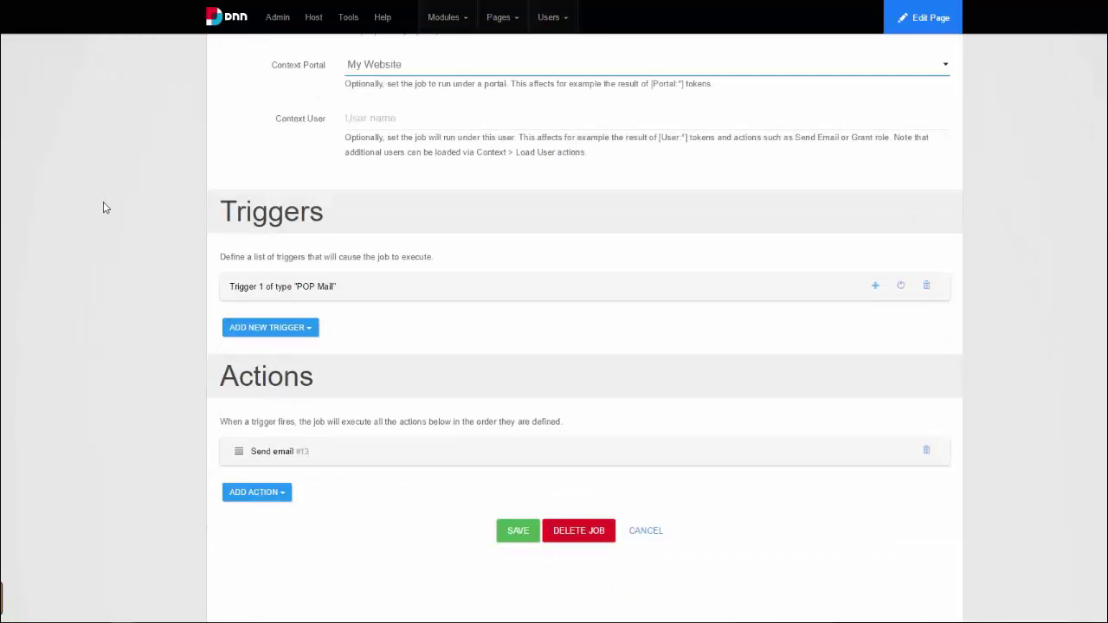
pyautogui.click(121, 236)
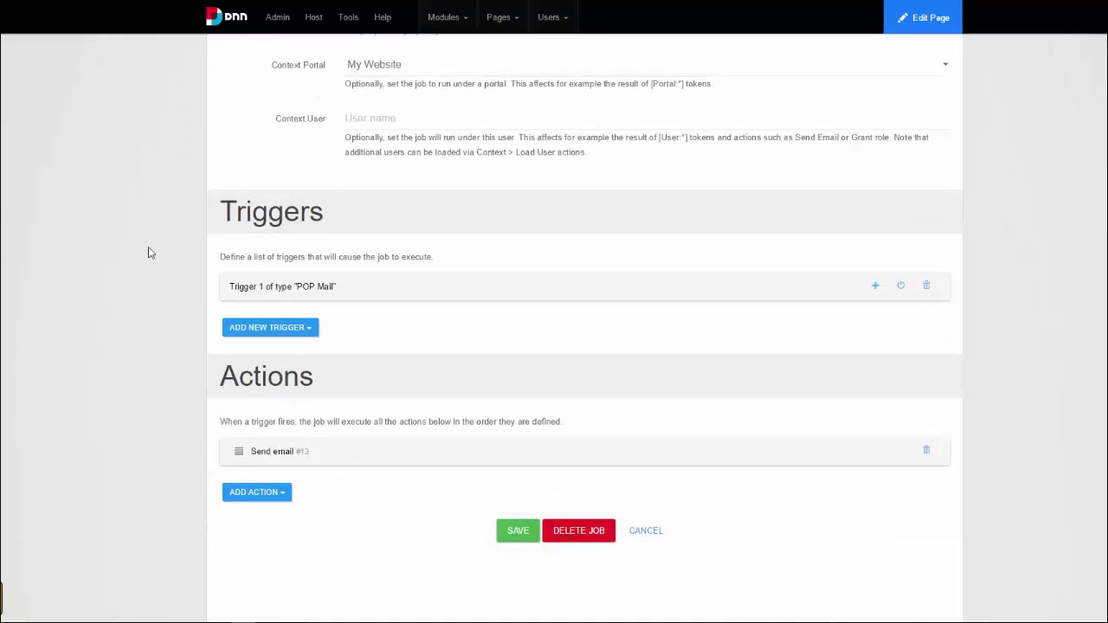
# - Browse the Add New Trigger list of available trigger types
pyautogui.click(253, 329)
pyautogui.scroll(-3, 178, 268)
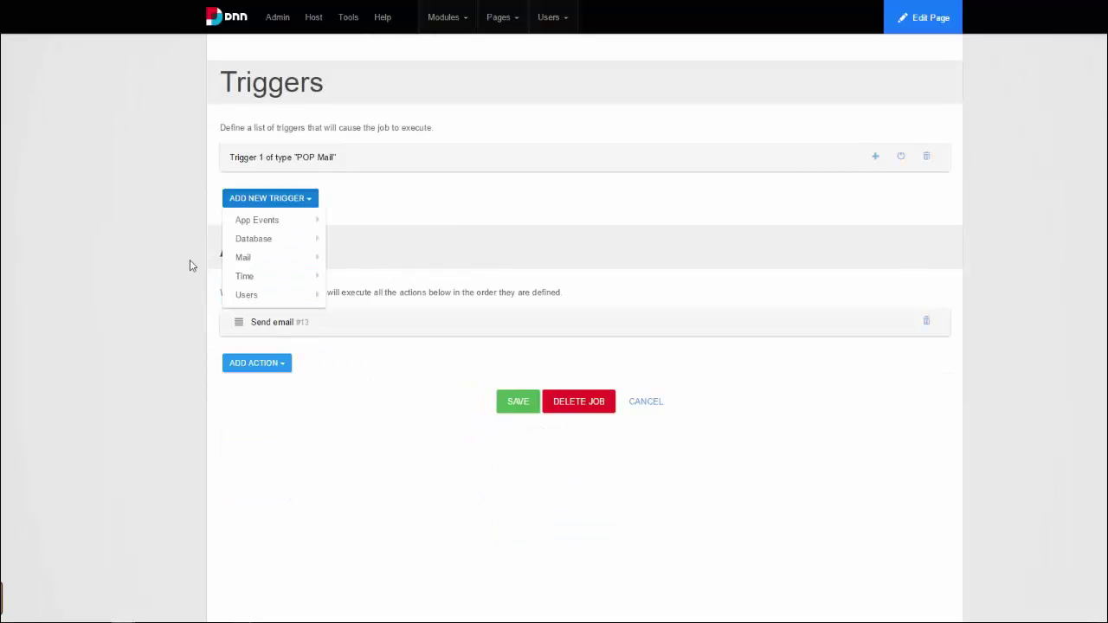
pyautogui.moveTo(291, 255)
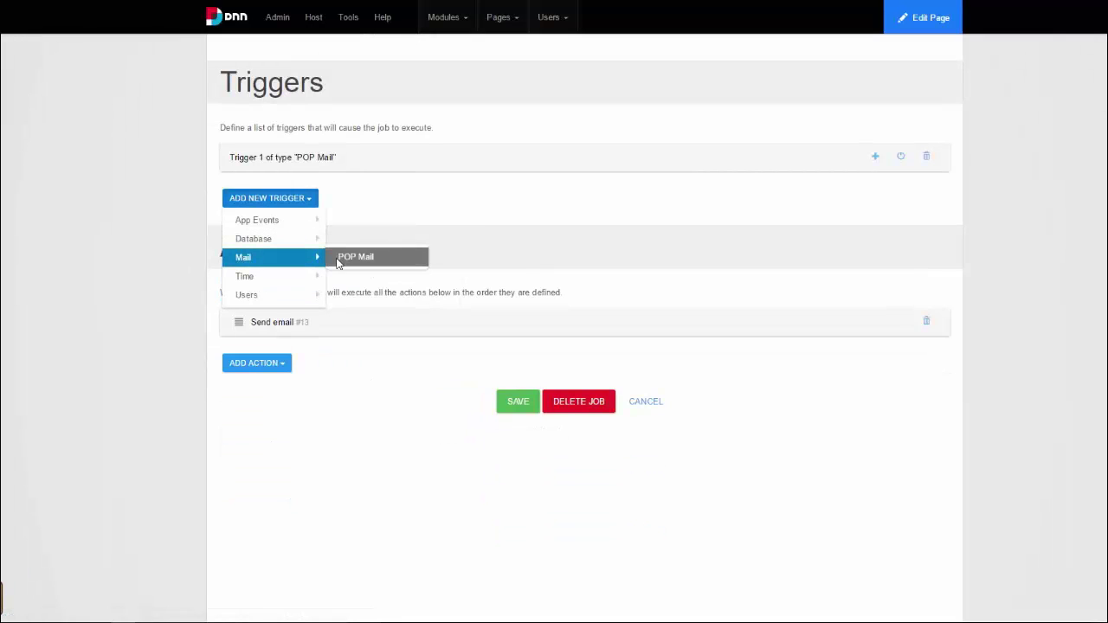
# - Expand the existing POP Mail trigger and highlight its POP3 server address
pyautogui.click(305, 160)
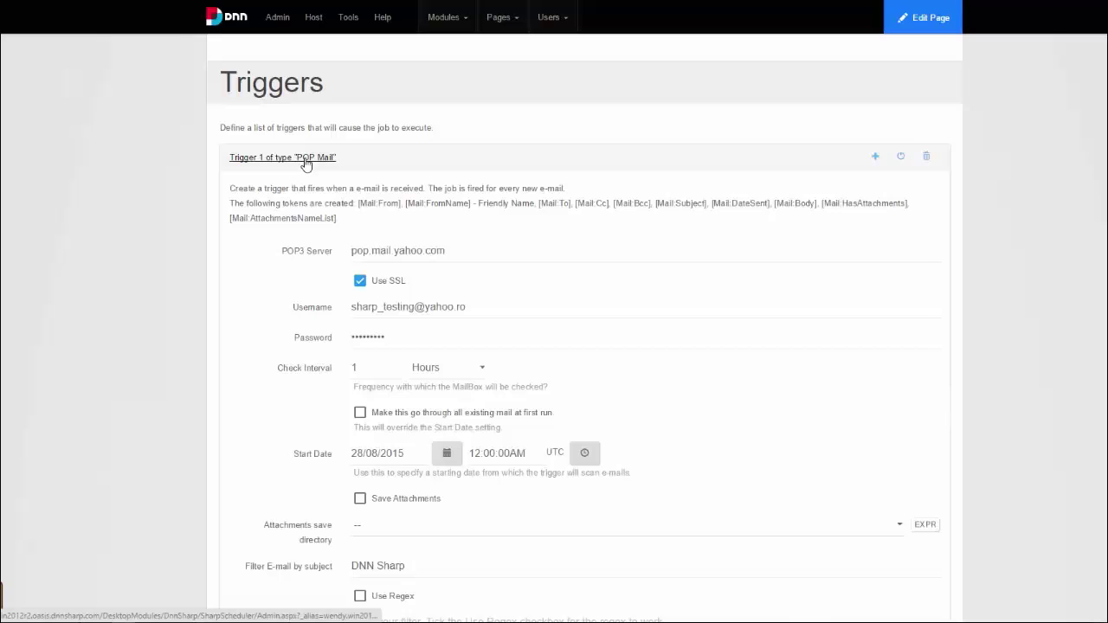
pyautogui.scroll(-3, 336, 182)
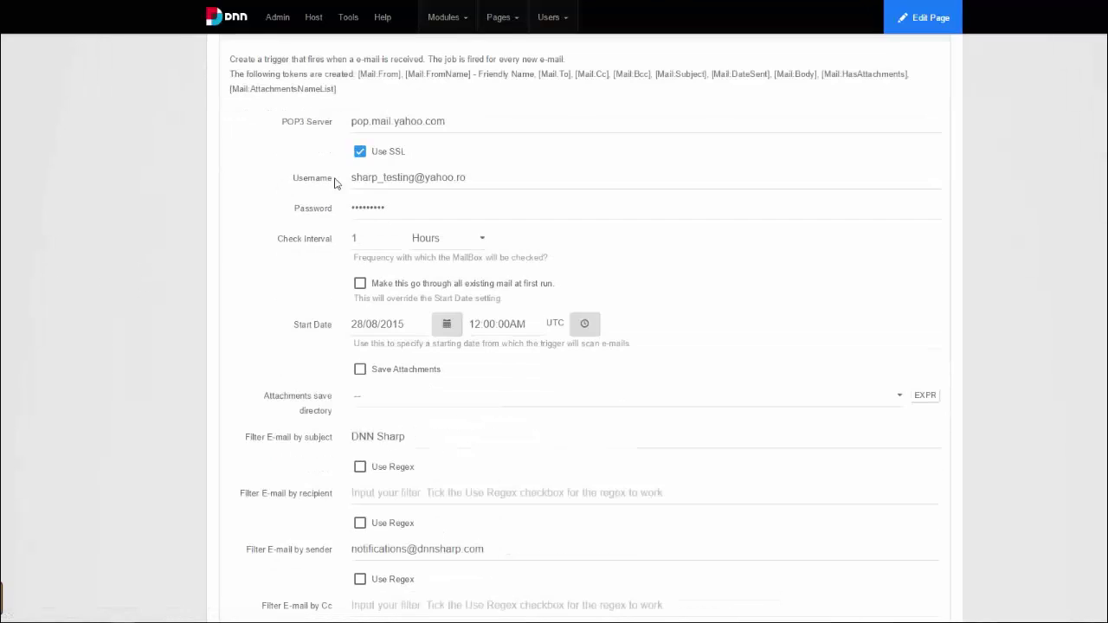
pyautogui.moveTo(465, 120); pyautogui.dragTo(350, 122)
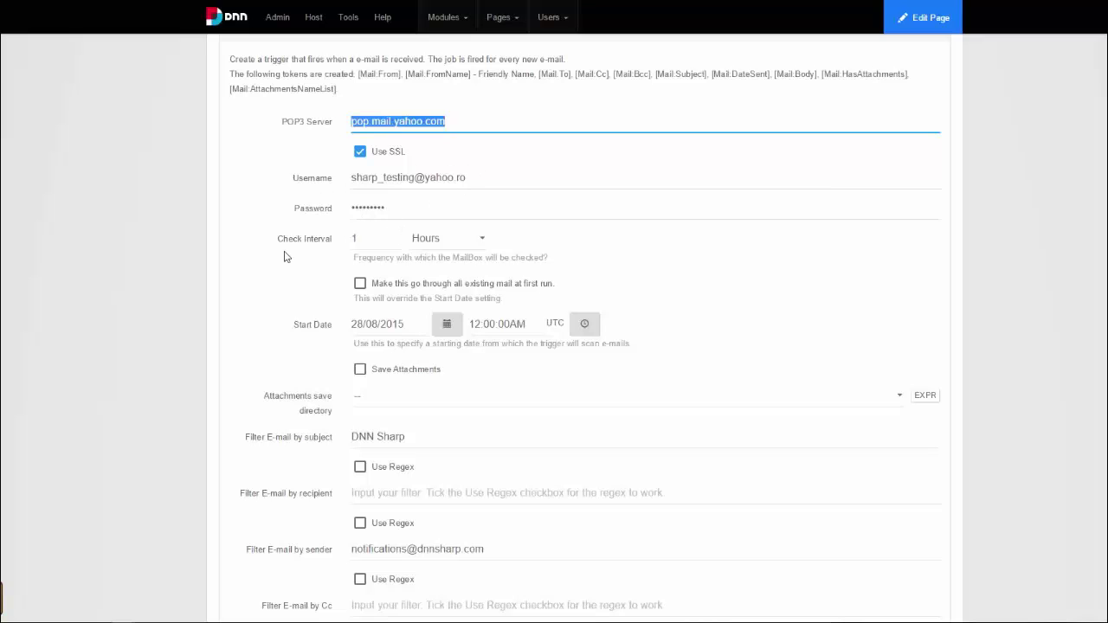
pyautogui.scroll(-1, 275, 260)
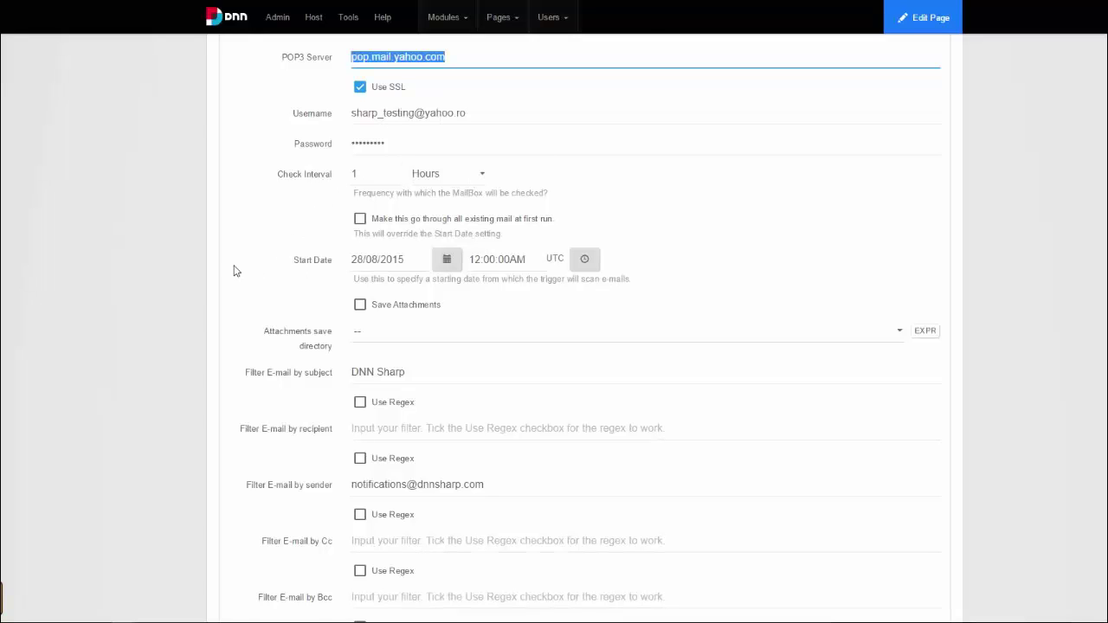
pyautogui.scroll(-2, 235, 267)
pyautogui.scroll(-1, 222, 263)
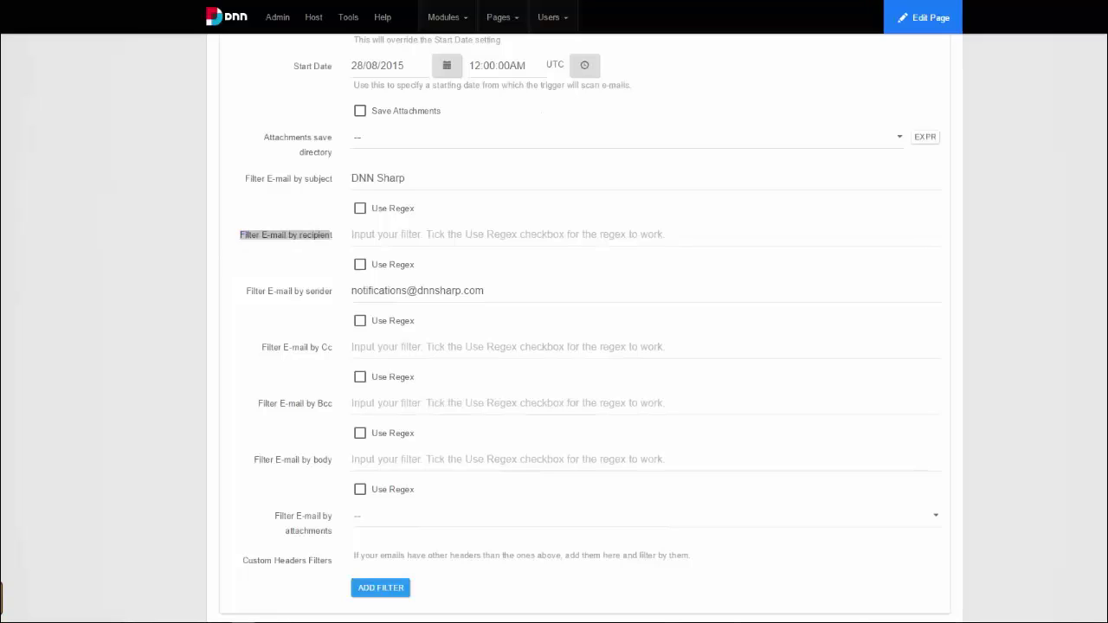
# - Point out the subject filter 'DNN Sharp' and the sender filter, down to the Send email action
pyautogui.click(307, 260)
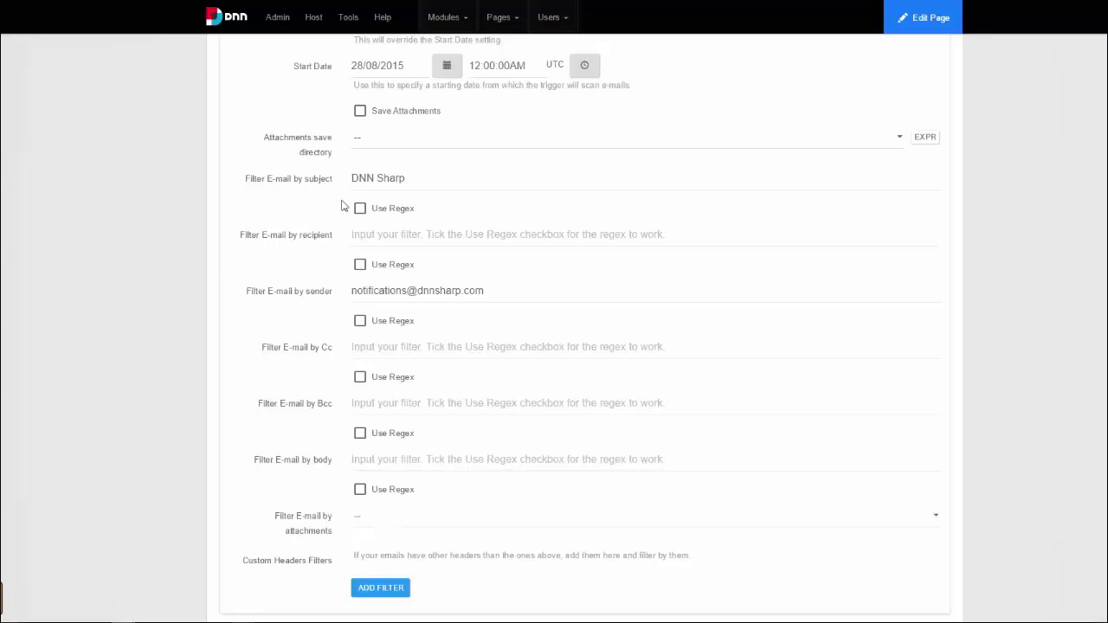
pyautogui.moveTo(422, 176); pyautogui.dragTo(280, 191)
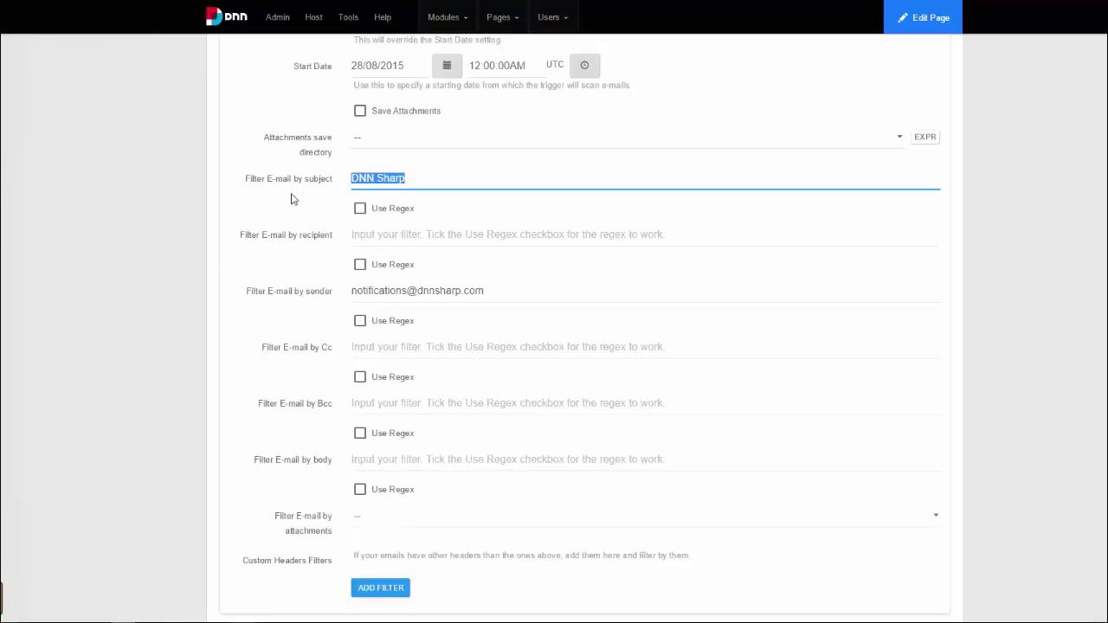
pyautogui.click(296, 206)
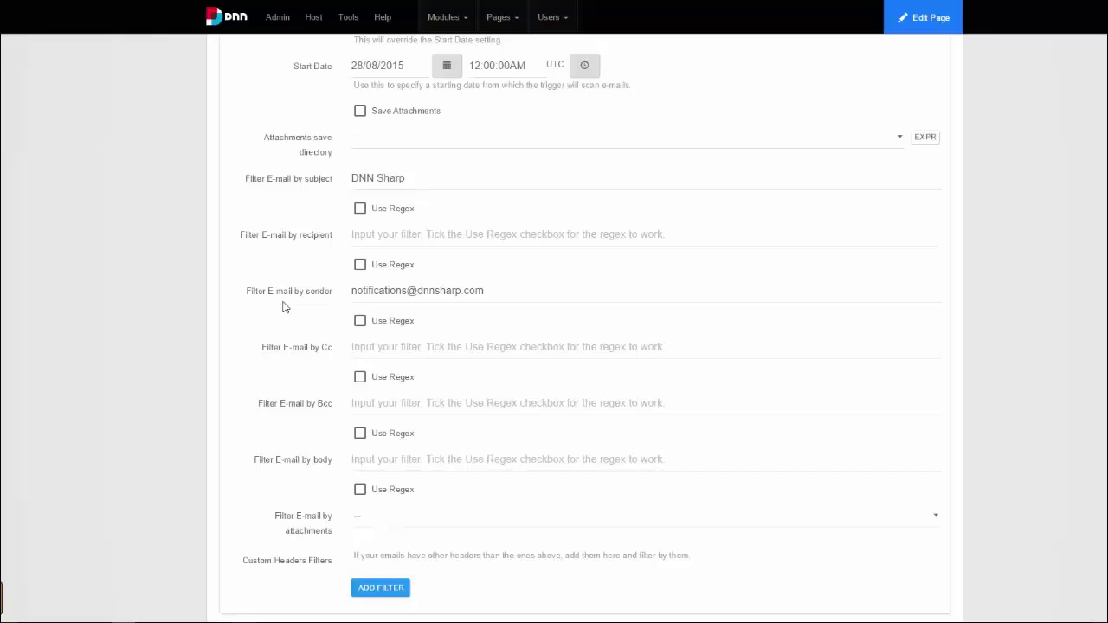
pyautogui.moveTo(295, 299); pyautogui.dragTo(319, 294)
pyautogui.scroll(-2, 226, 262)
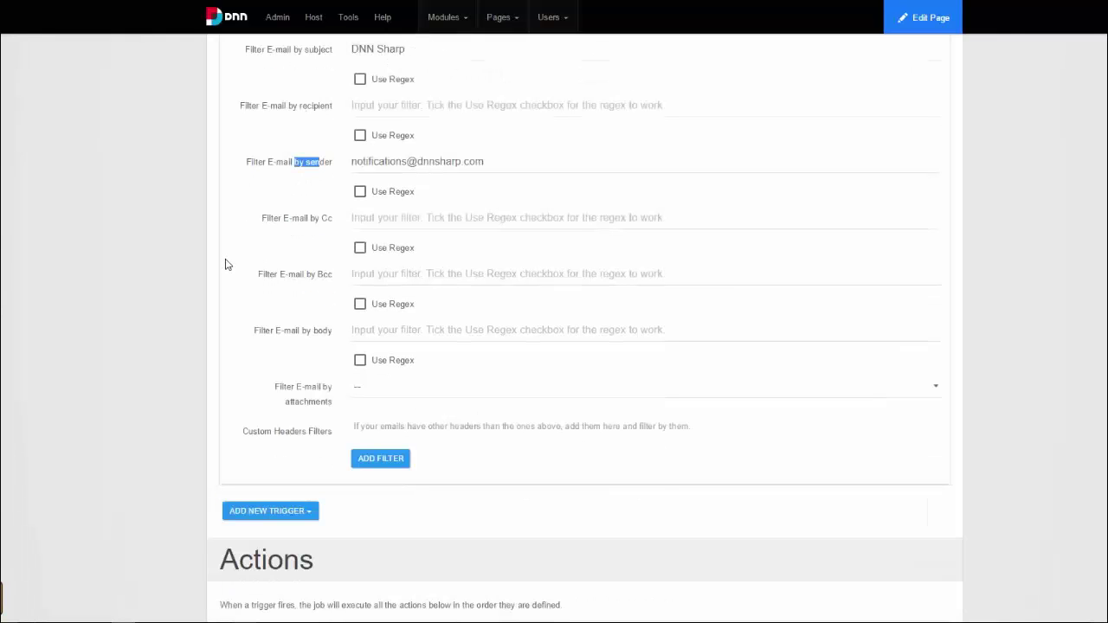
pyautogui.scroll(-2, 225, 264)
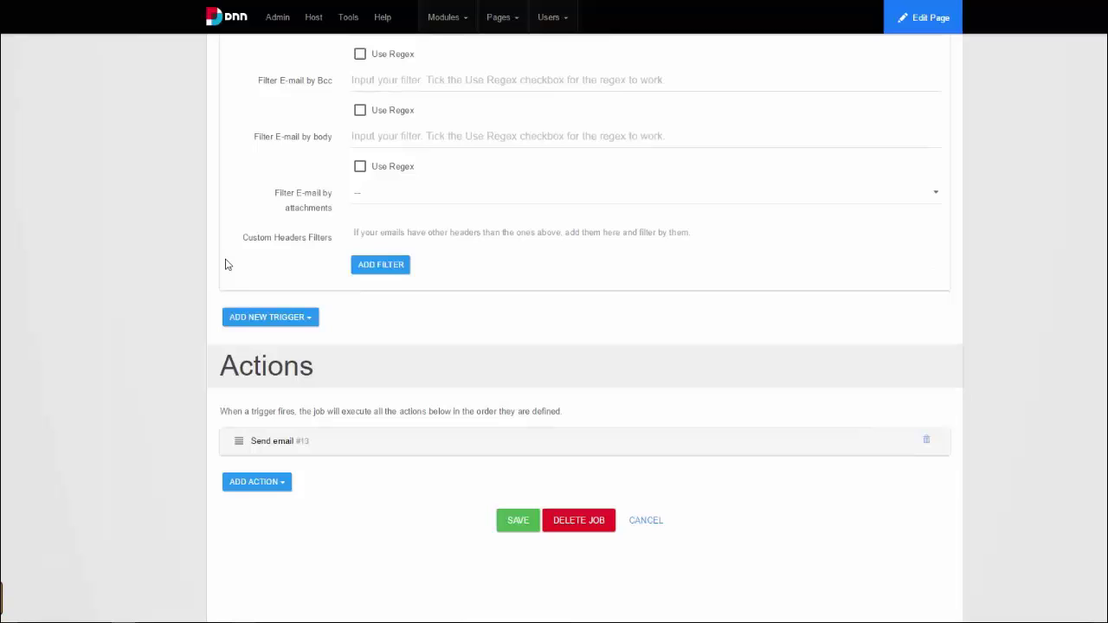
# - Expand the Send email action, then expand the SharpSchedulerYahoo button in Action Form's manager
pyautogui.click(276, 442)
pyautogui.scroll(-3, 179, 271)
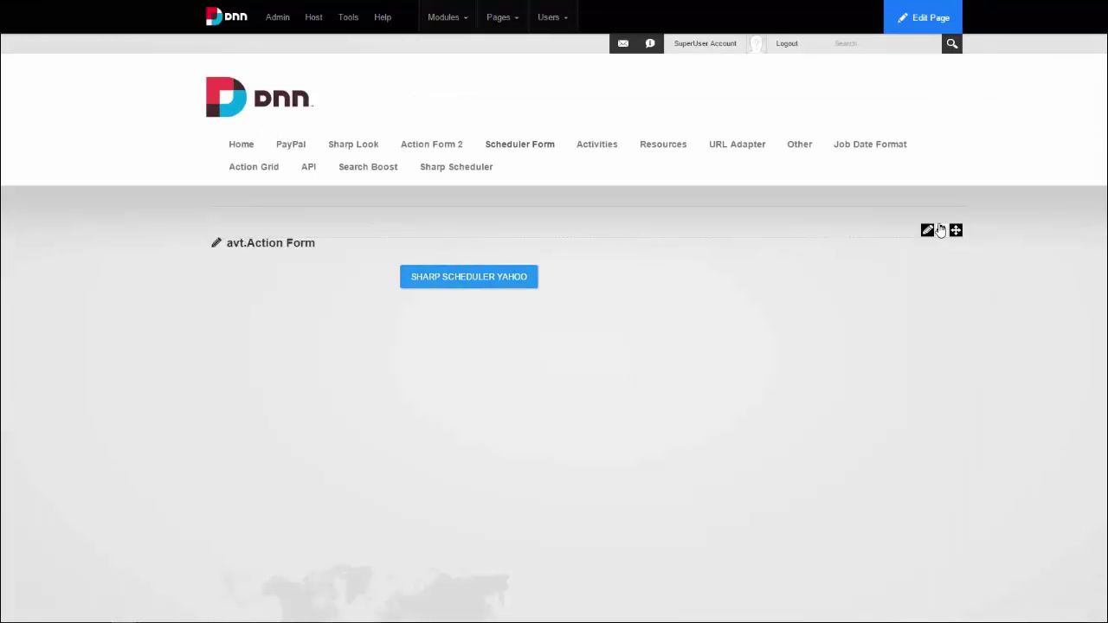
pyautogui.moveTo(941, 230)
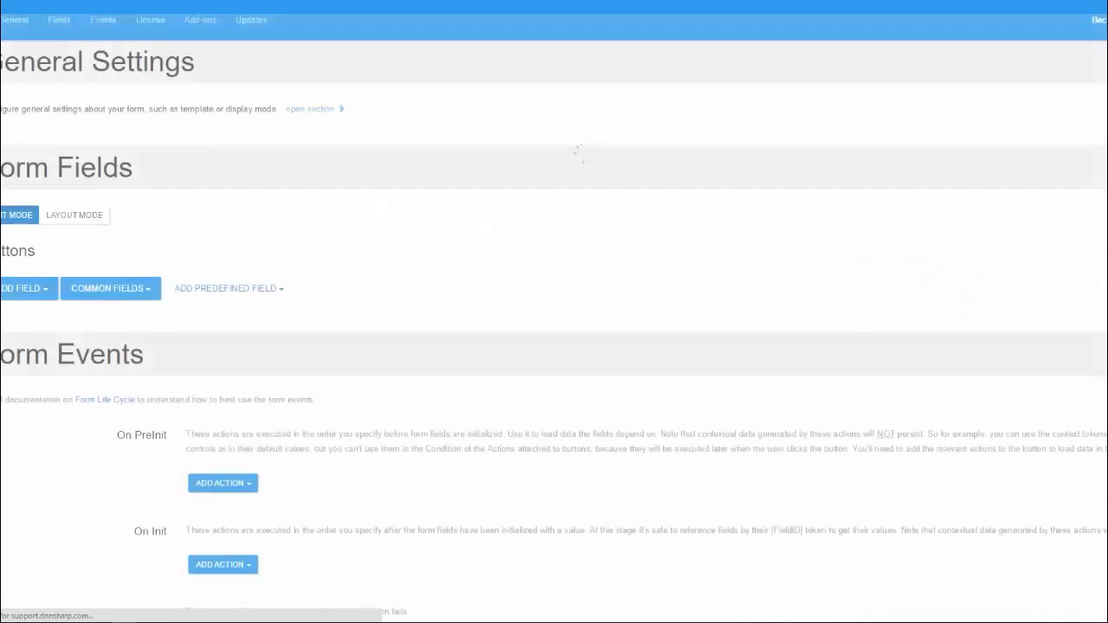
pyautogui.click(79, 281)
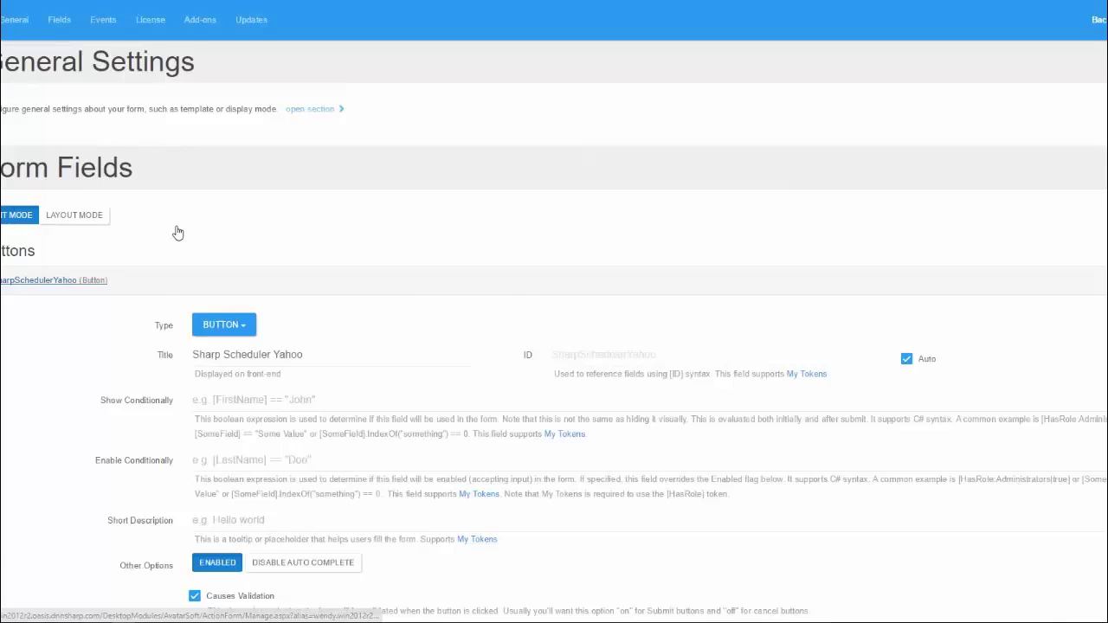
pyautogui.scroll(-5, 177, 233)
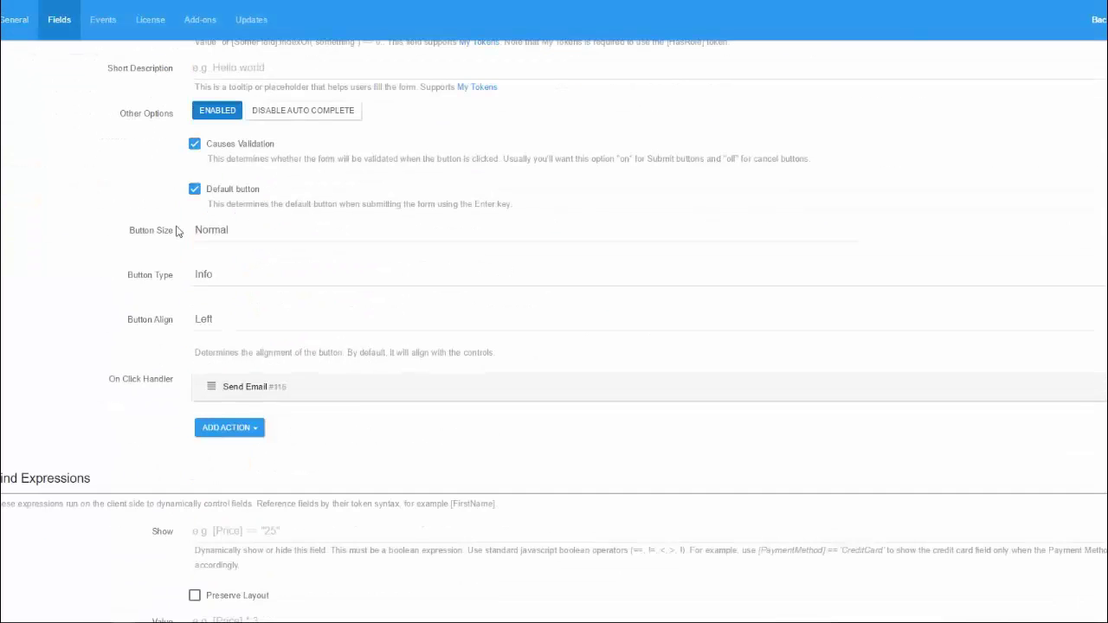
# - Review the Send Email action's recipient address and Subject settings
pyautogui.click(235, 387)
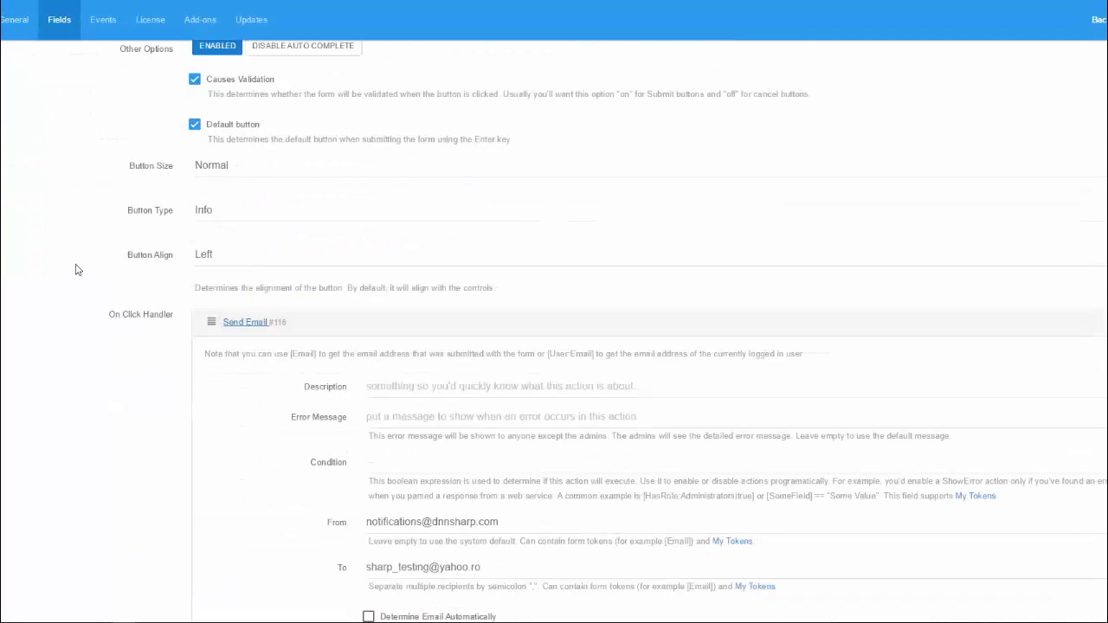
pyautogui.scroll(-4, 76, 270)
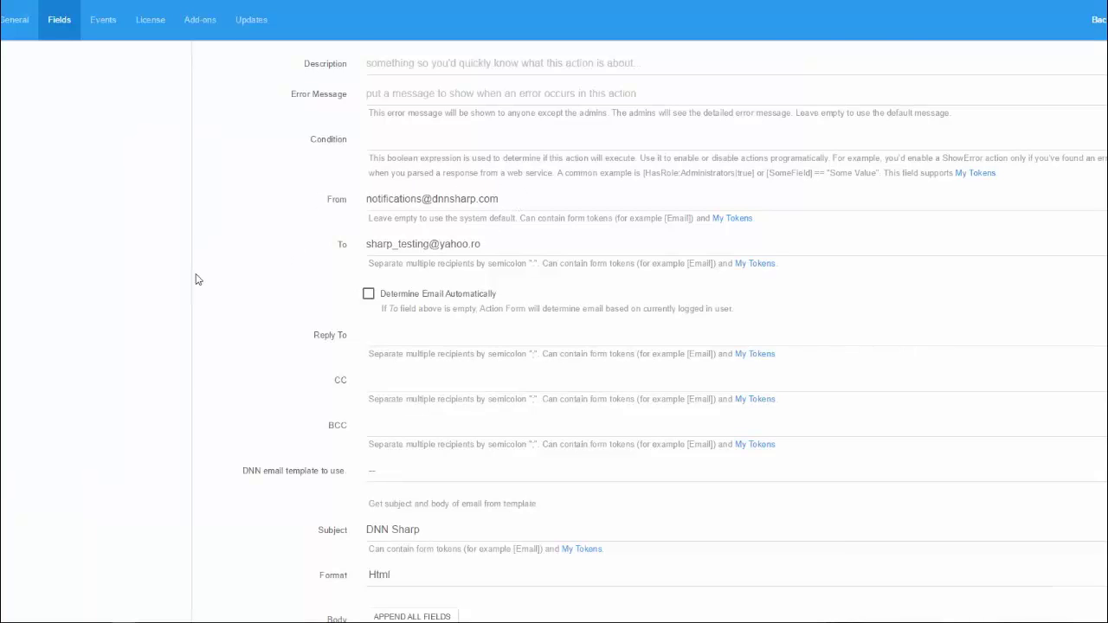
pyautogui.scroll(-2, 234, 265)
pyautogui.moveTo(513, 115); pyautogui.dragTo(359, 114)
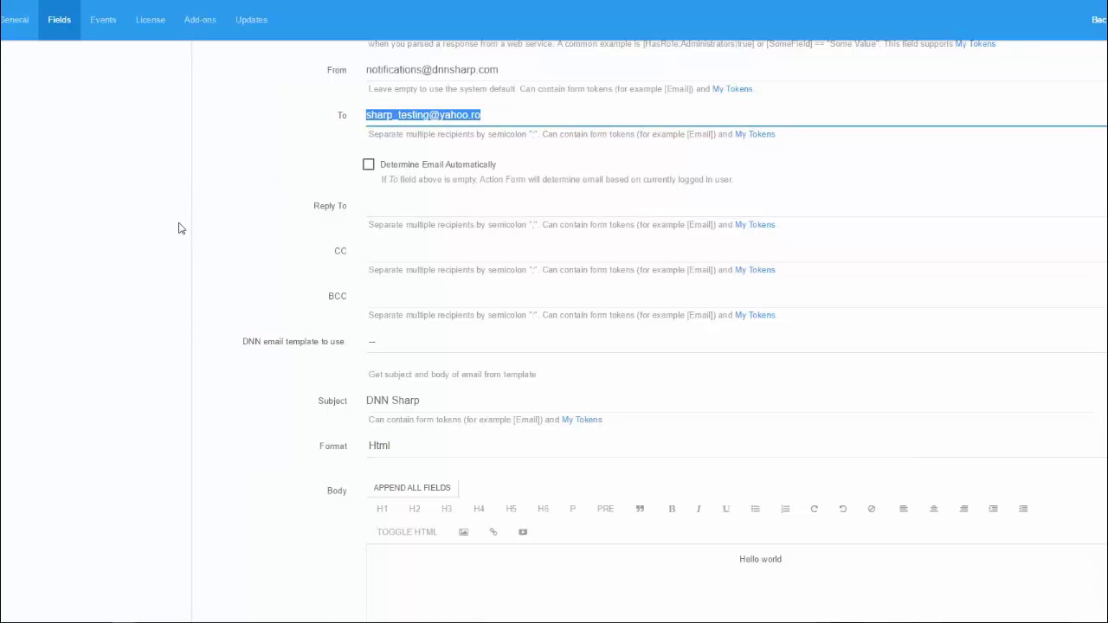
pyautogui.scroll(-3, 182, 227)
pyautogui.moveTo(317, 208); pyautogui.dragTo(450, 202)
pyautogui.click(450, 204)
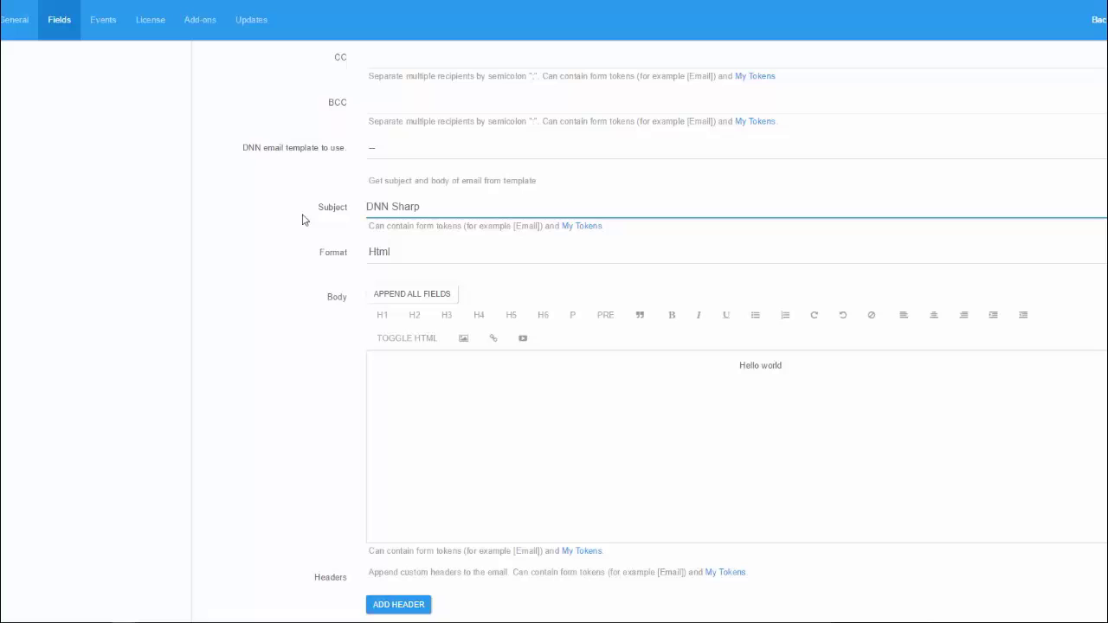
pyautogui.click(243, 206)
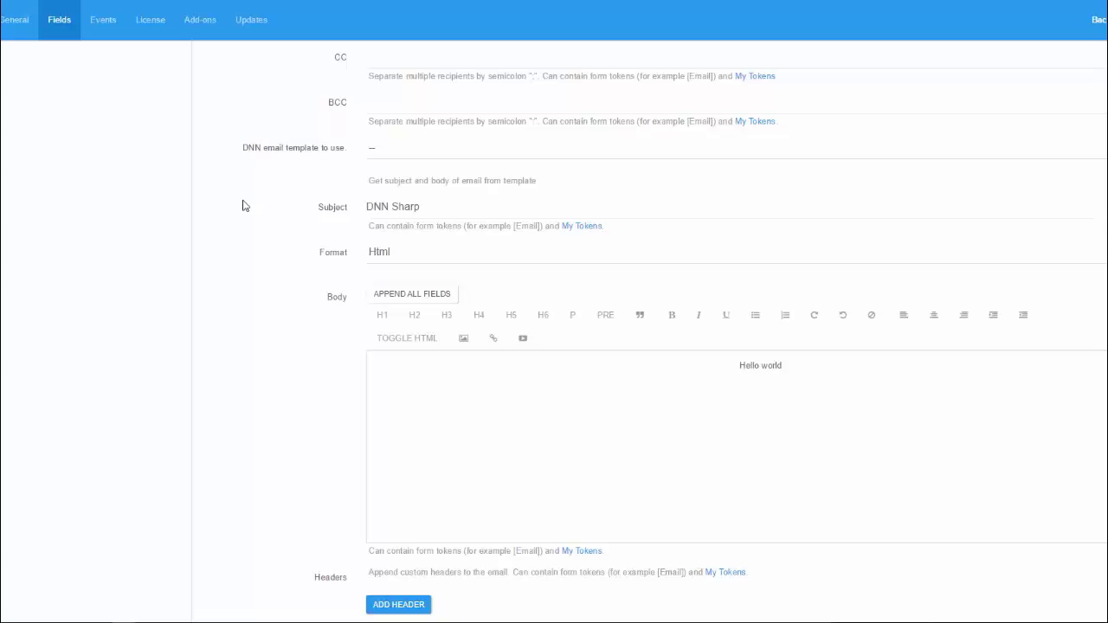
pyautogui.scroll(15, 243, 206)
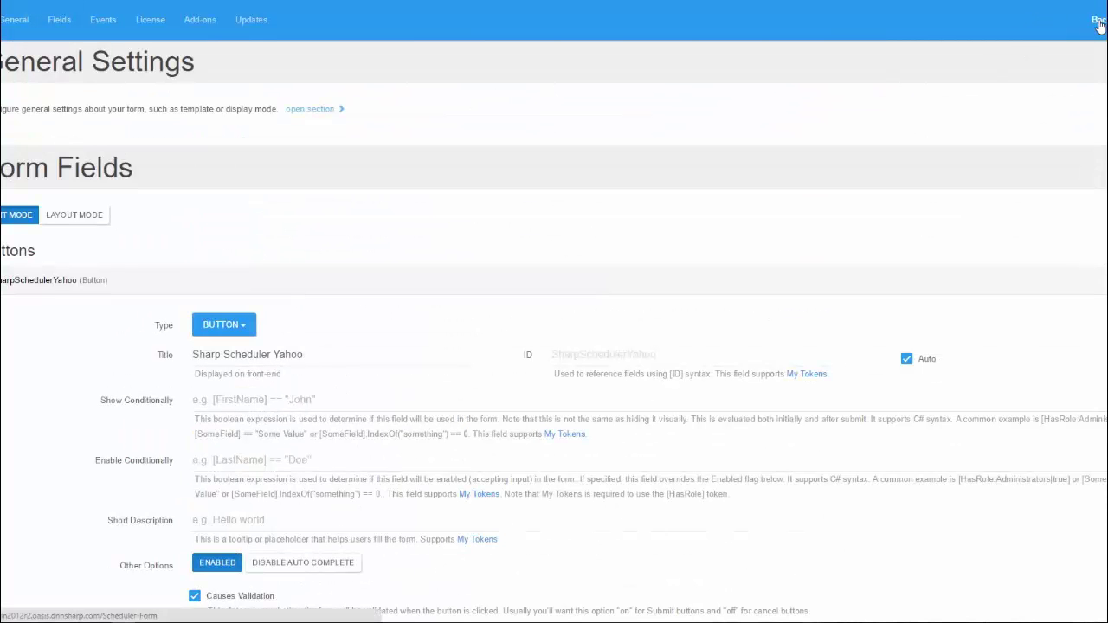
# - Submit the form and open the newest 'Hello world' message in Yahoo Mail
pyautogui.click(1100, 26)
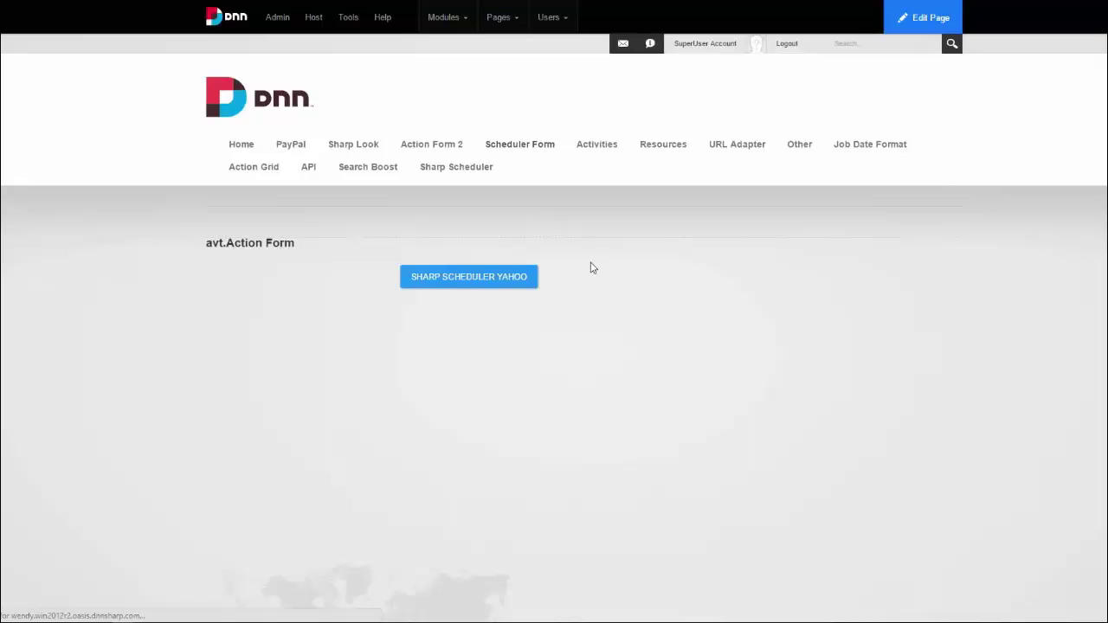
pyautogui.click(480, 285)
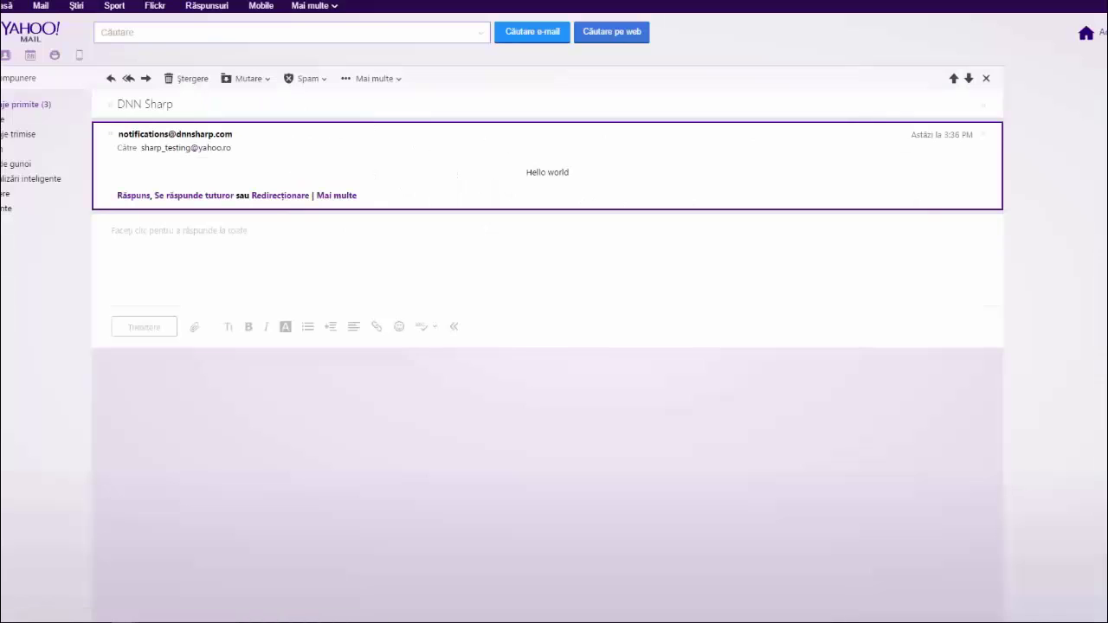
pyautogui.click(22, 105)
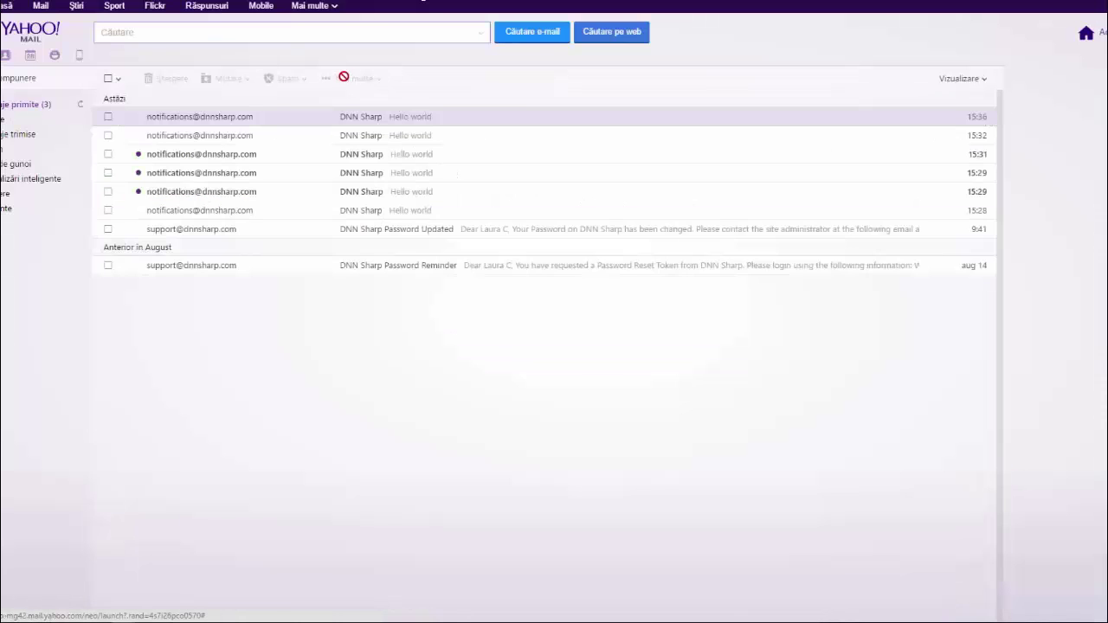
pyautogui.click(224, 116)
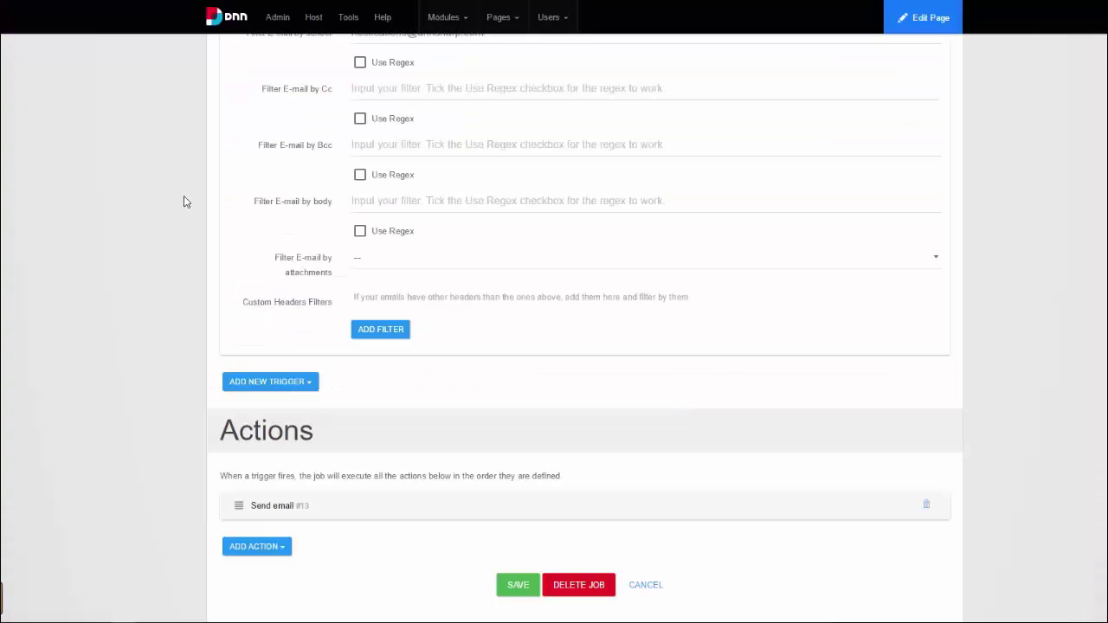
# - Save the POP Mail Triggers job
pyautogui.scroll(10, 184, 202)
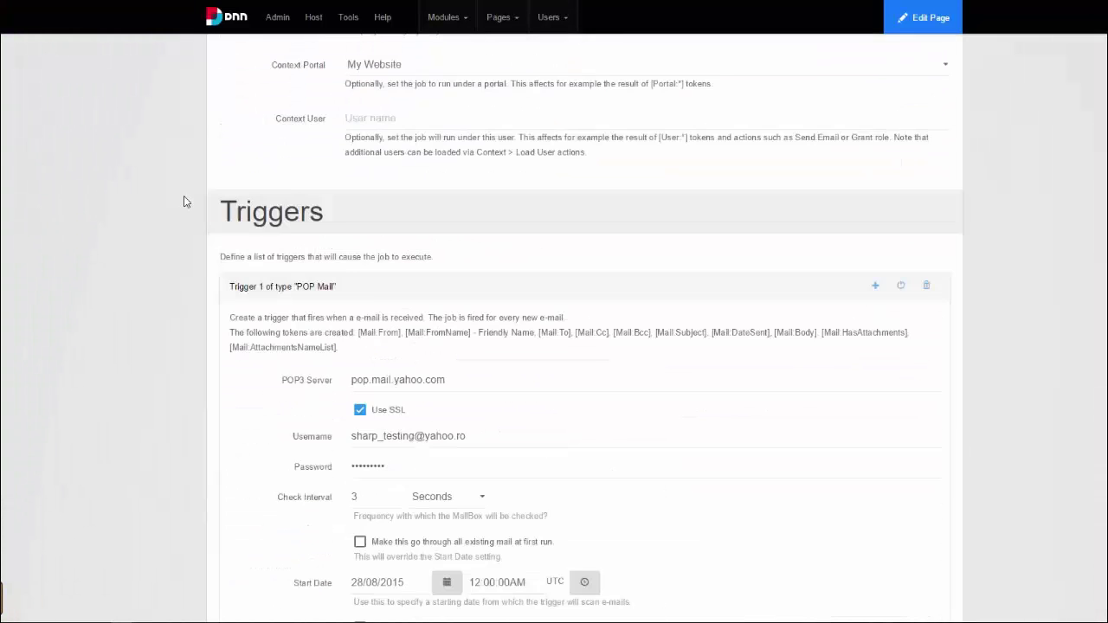
pyautogui.scroll(5, 184, 202)
pyautogui.click(906, 151)
pyautogui.scroll(-3, 50, 237)
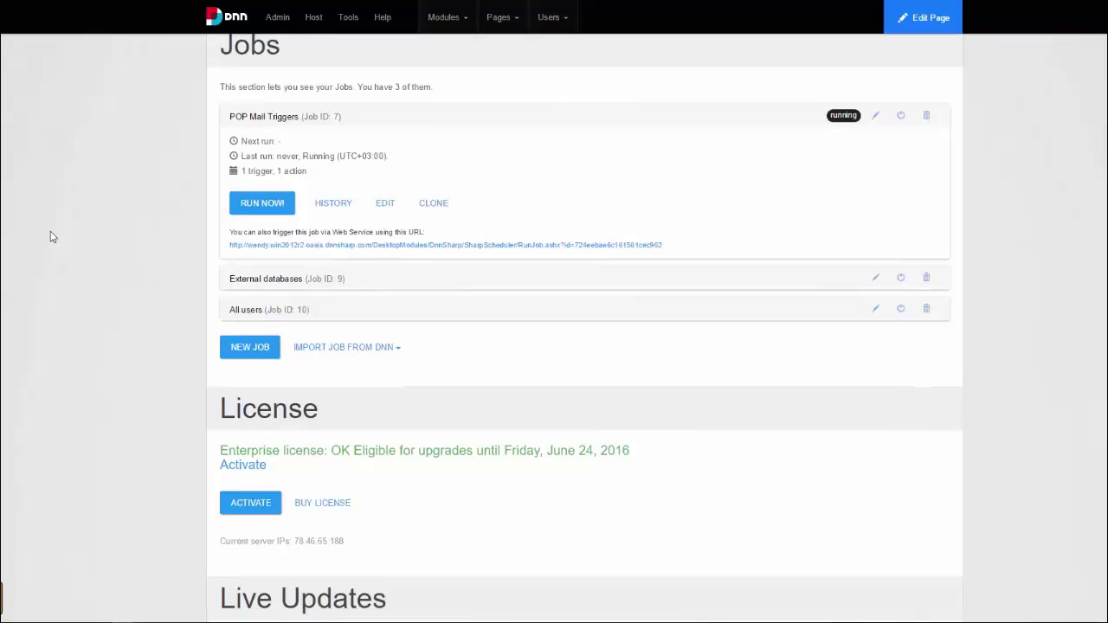
# - Check the job's run history for successful runs, then return to the scheduler admin page
pyautogui.click(329, 202)
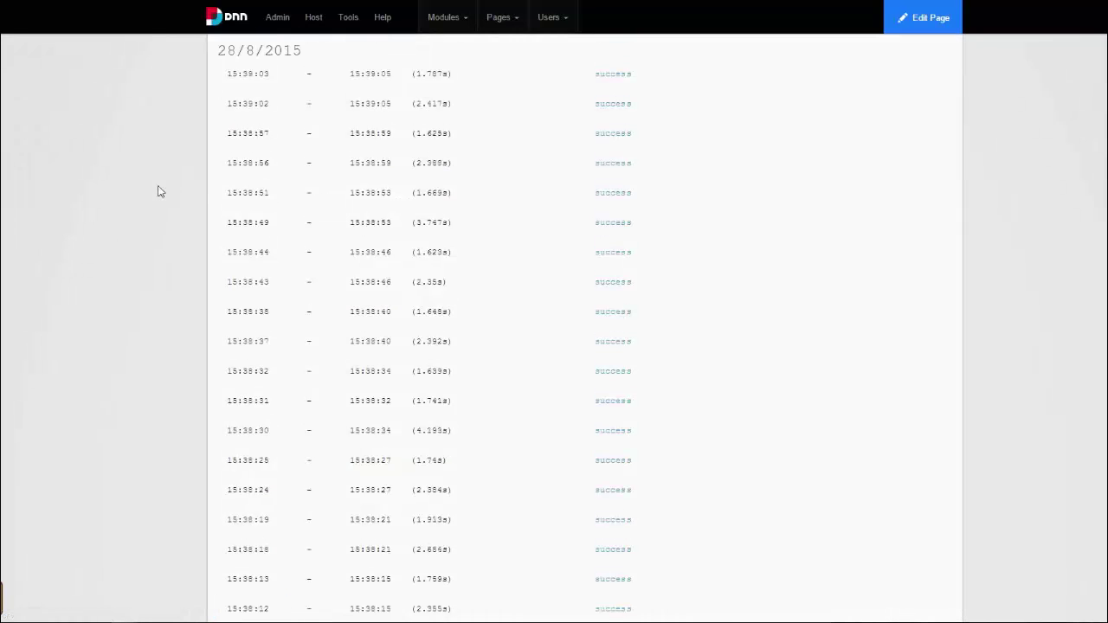
pyautogui.scroll(3, 158, 192)
pyautogui.scroll(-1, 214, 231)
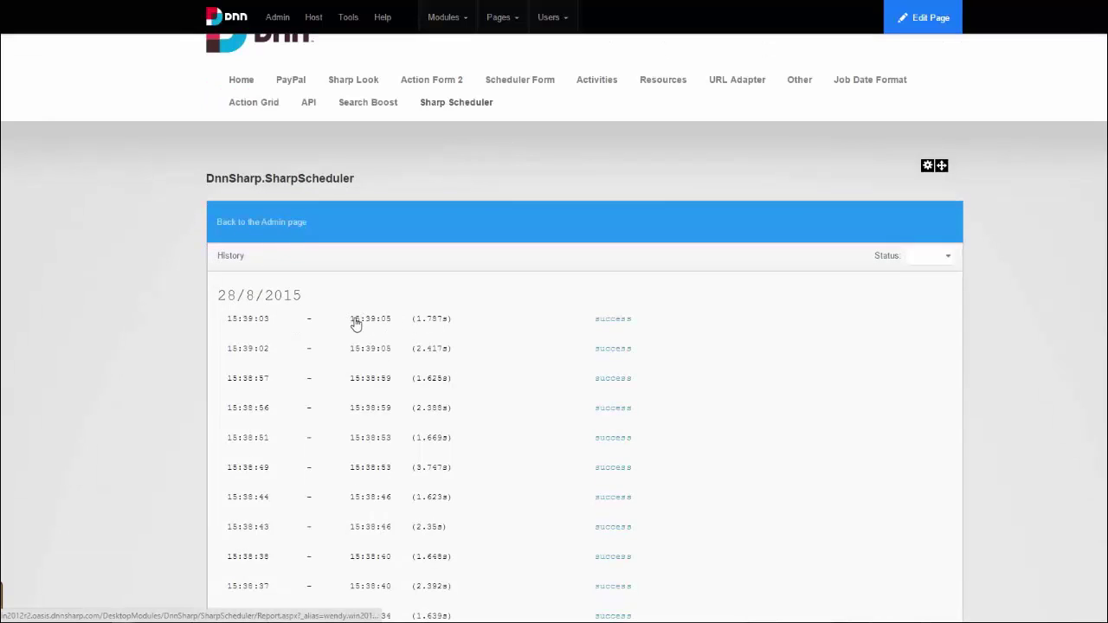
pyautogui.scroll(-10, 700, 240)
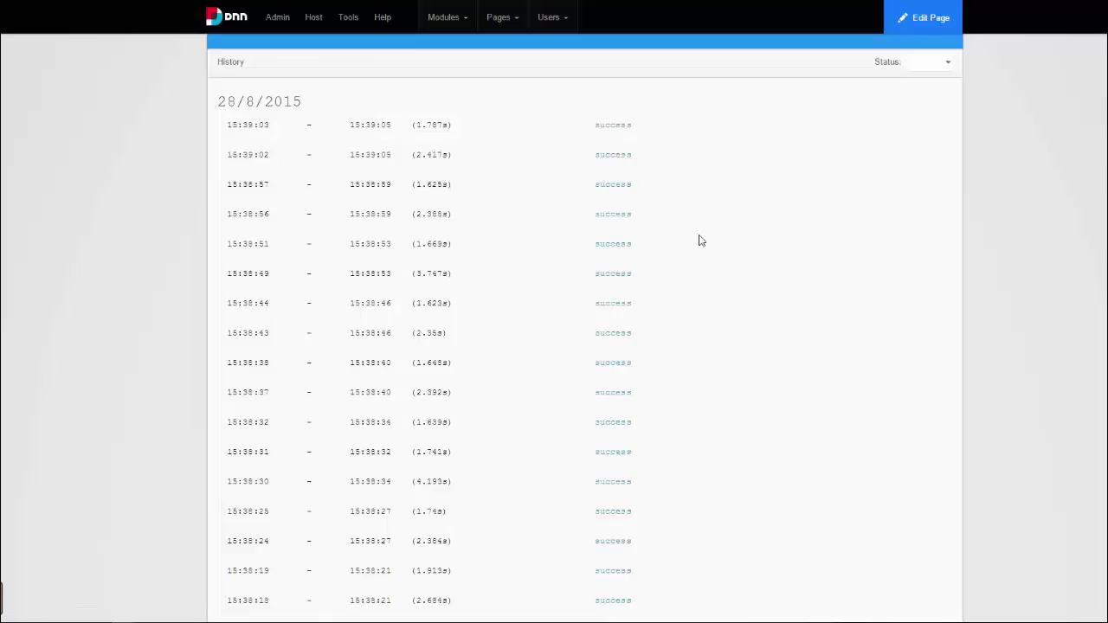
pyautogui.scroll(5, 205, 240)
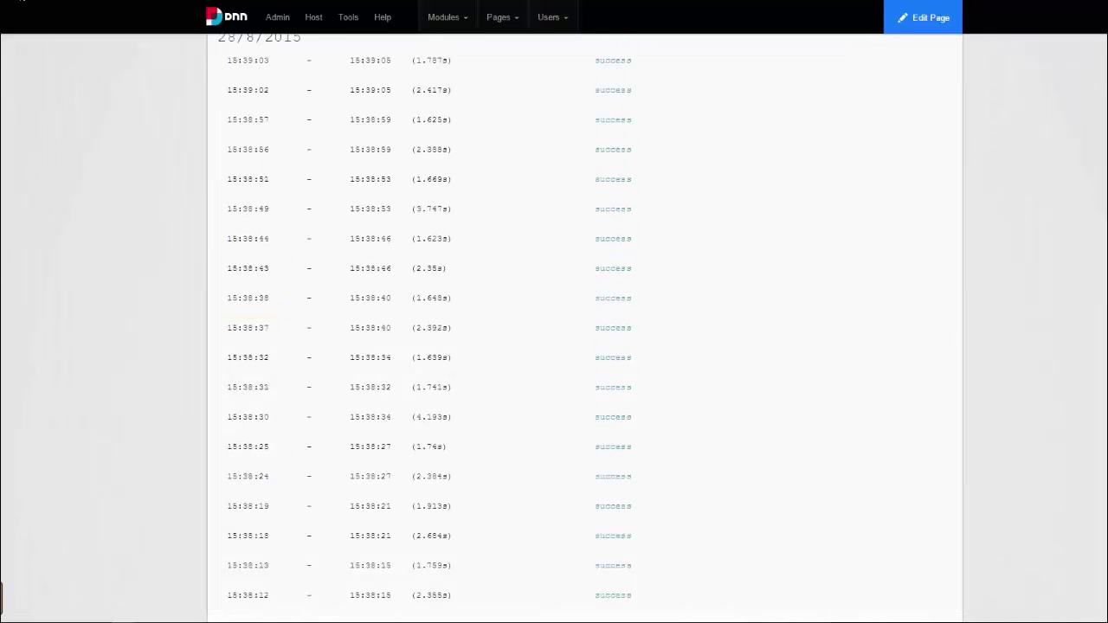
pyautogui.click(66, 17)
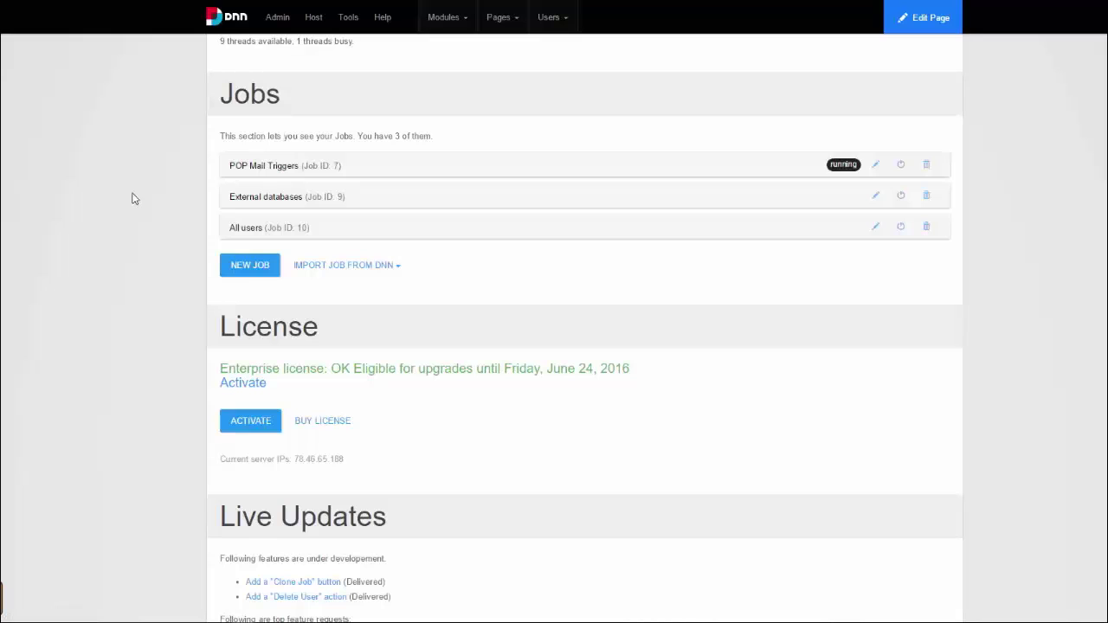
# - Expand the External databases job and open its edit form with the Run SQL Query action
pyautogui.click(293, 204)
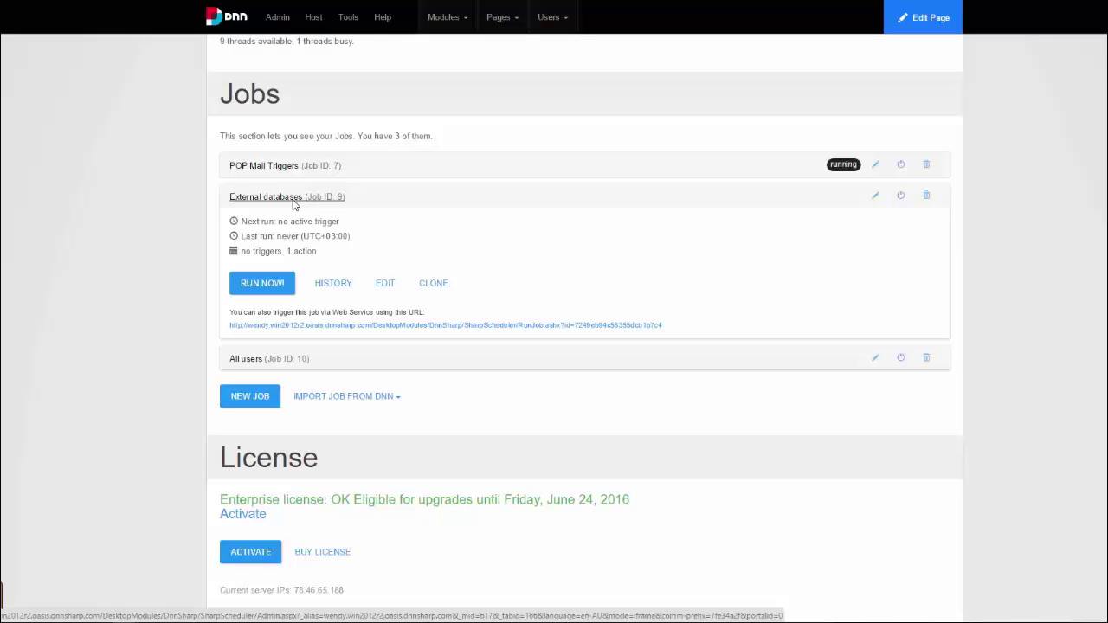
pyautogui.scroll(-1, 346, 286)
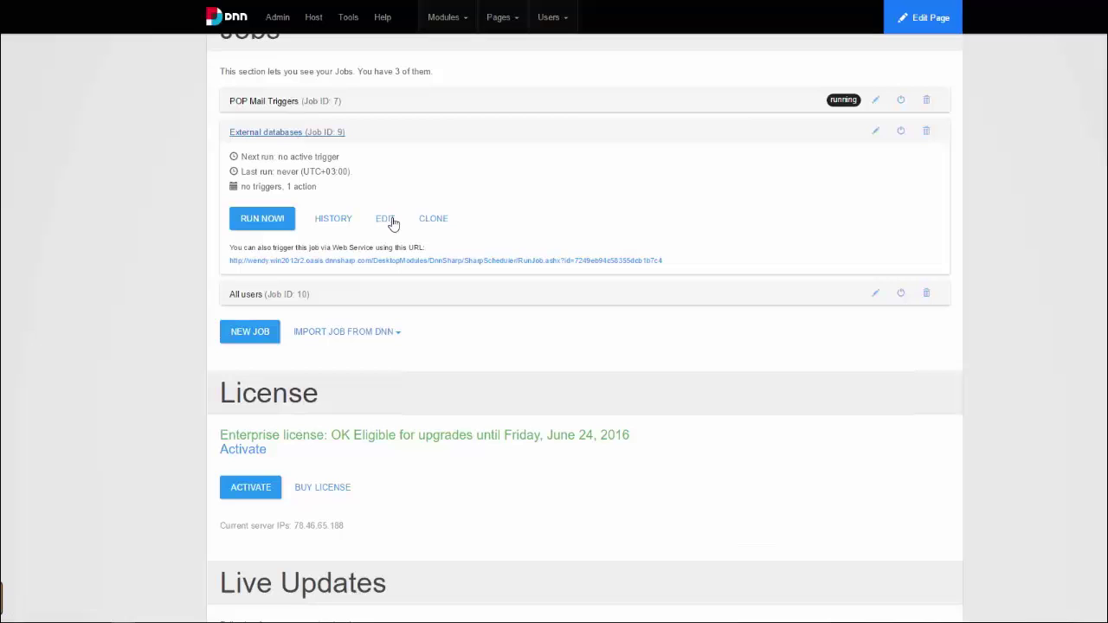
pyautogui.click(873, 130)
pyautogui.scroll(1, 222, 235)
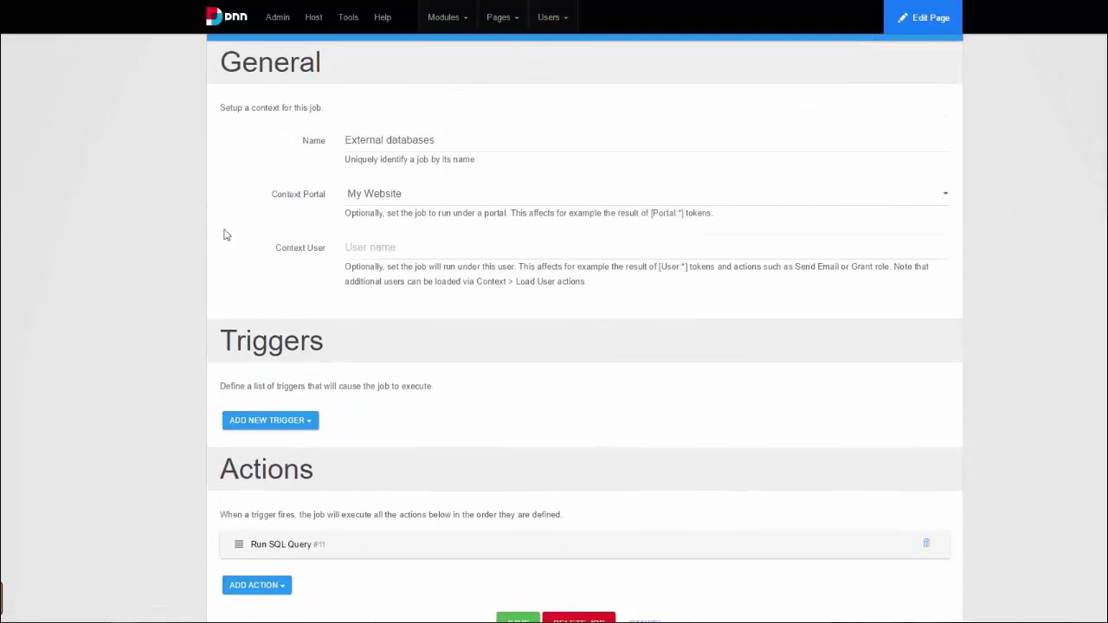
pyautogui.scroll(-4, 183, 223)
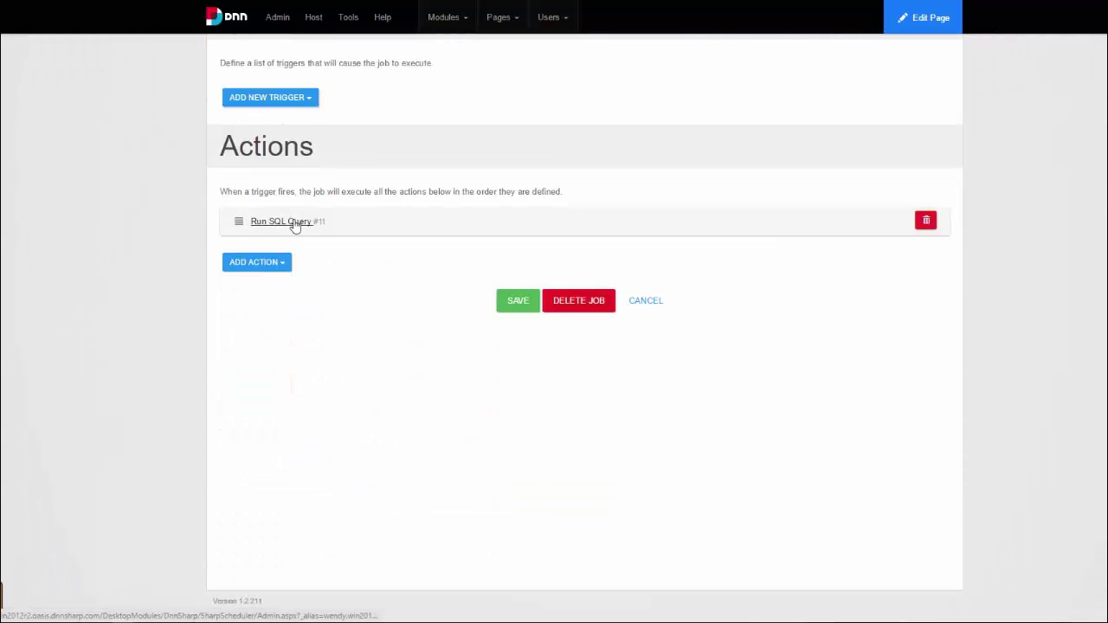
pyautogui.scroll(1, 295, 167)
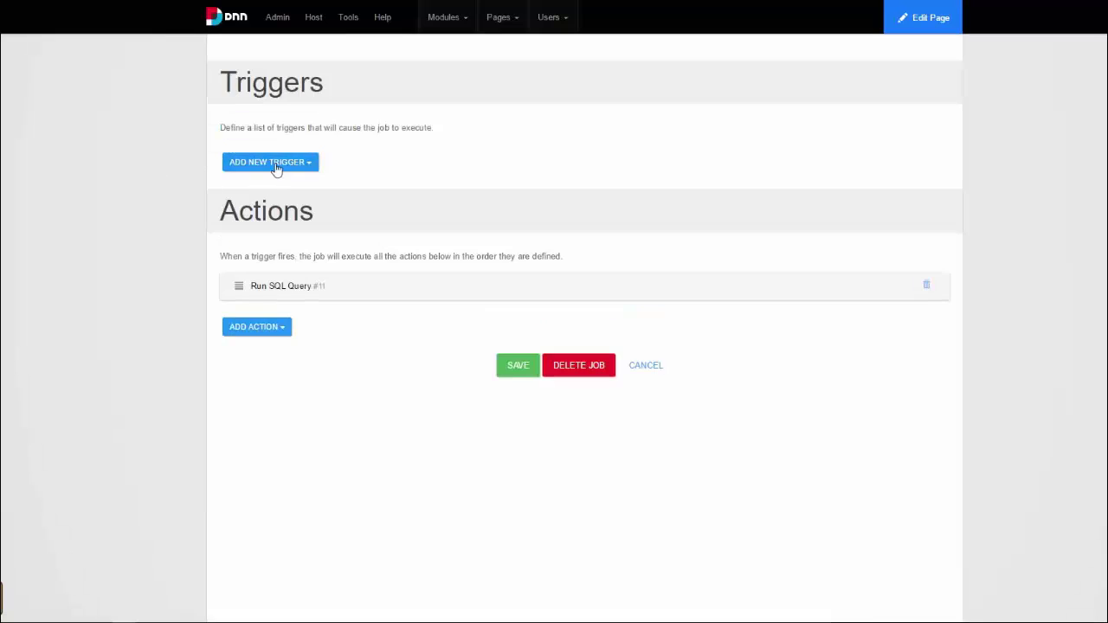
# - Expand the Run SQL Query action and examine its Other Connection String field
pyautogui.click(277, 286)
pyautogui.scroll(-3, 121, 211)
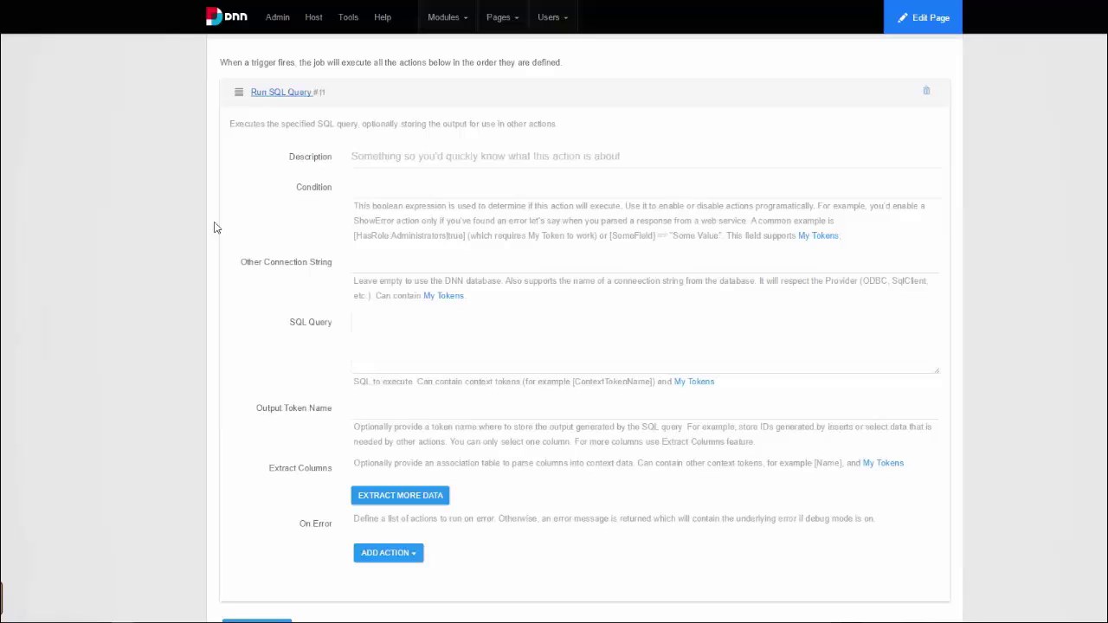
pyautogui.moveTo(333, 264); pyautogui.dragTo(233, 267)
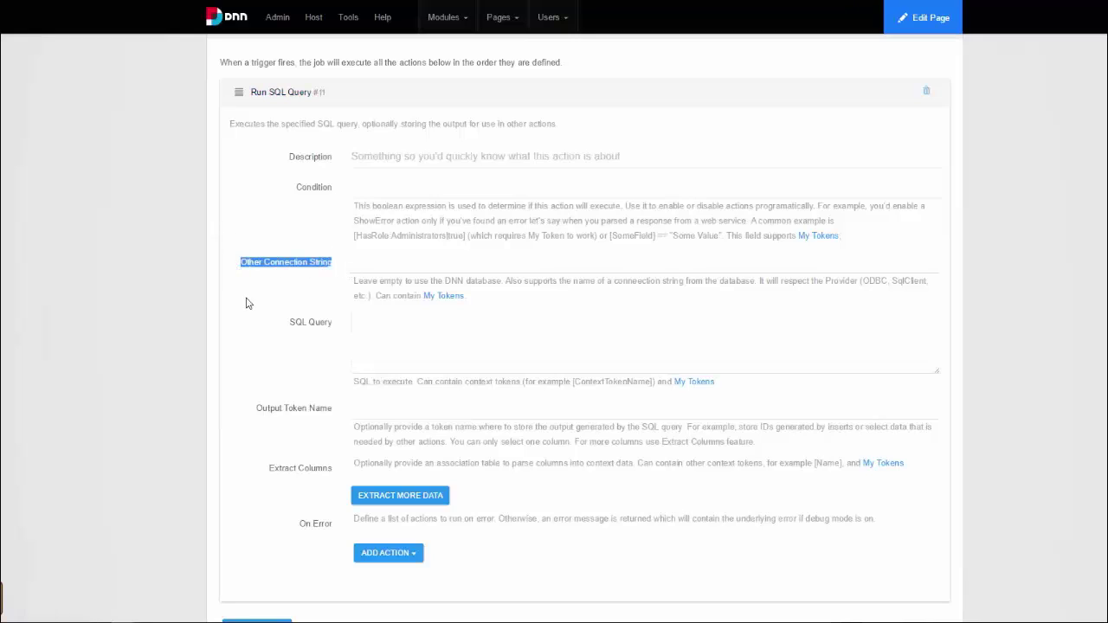
pyautogui.click(247, 298)
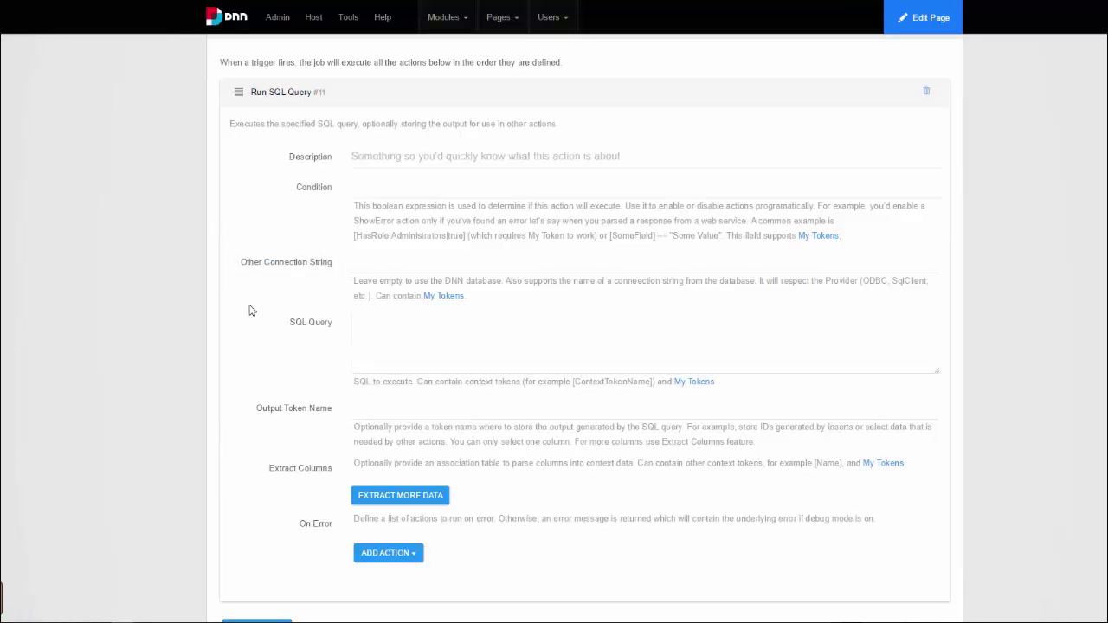
pyautogui.scroll(2, 227, 318)
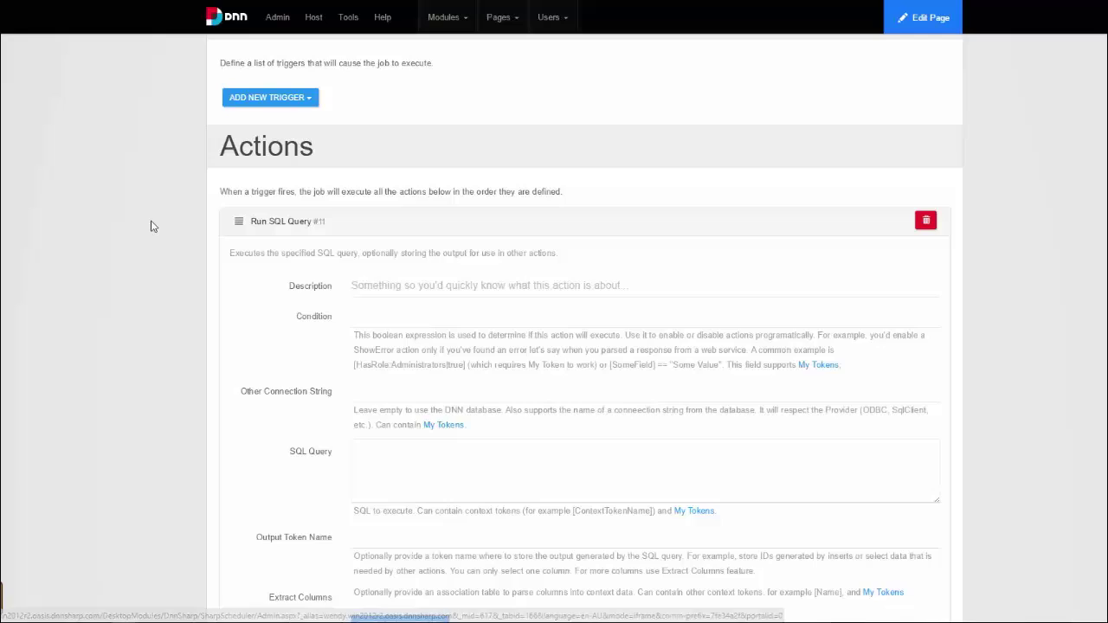
pyautogui.scroll(2, 150, 223)
pyautogui.scroll(4, 150, 231)
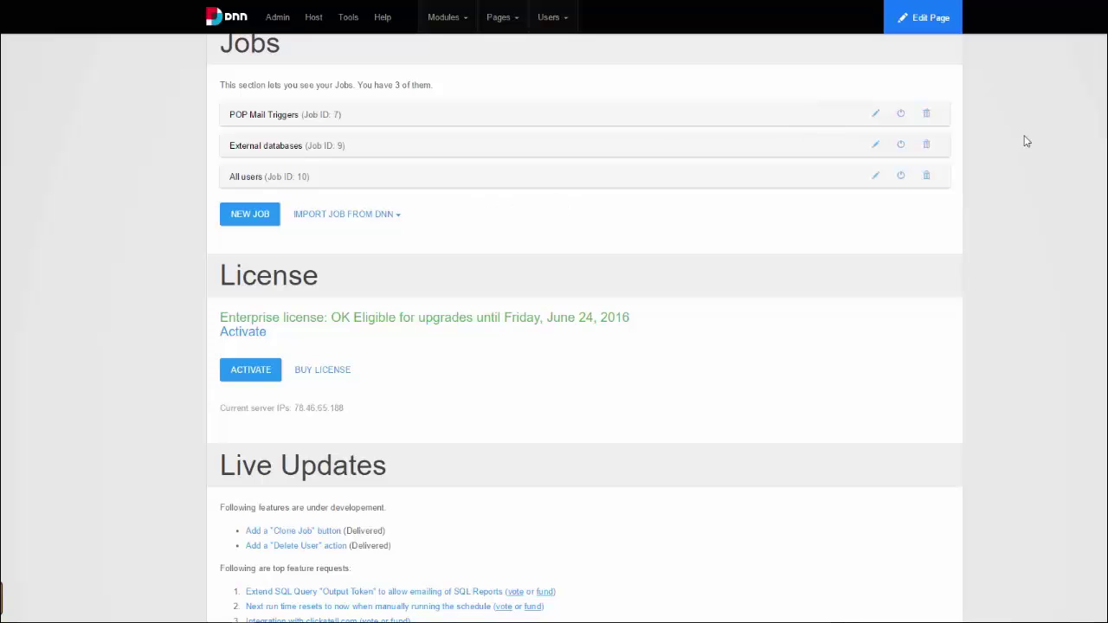
# - Start a new job with My Website as its context portal
pyautogui.click(249, 214)
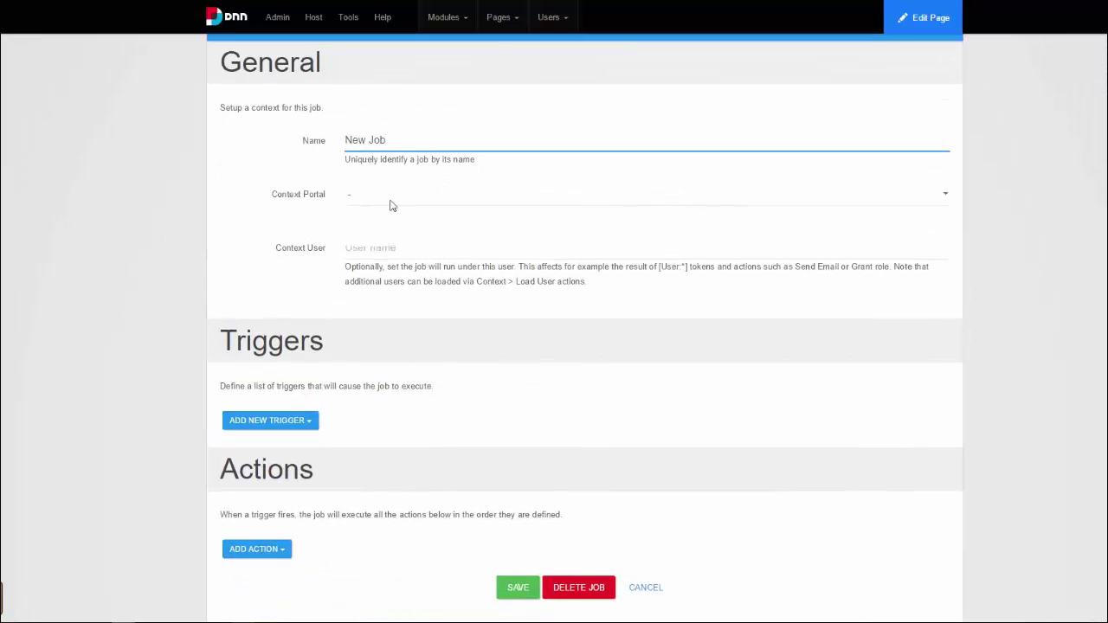
pyautogui.click(391, 203)
pyautogui.click(379, 239)
pyautogui.scroll(-3, 187, 219)
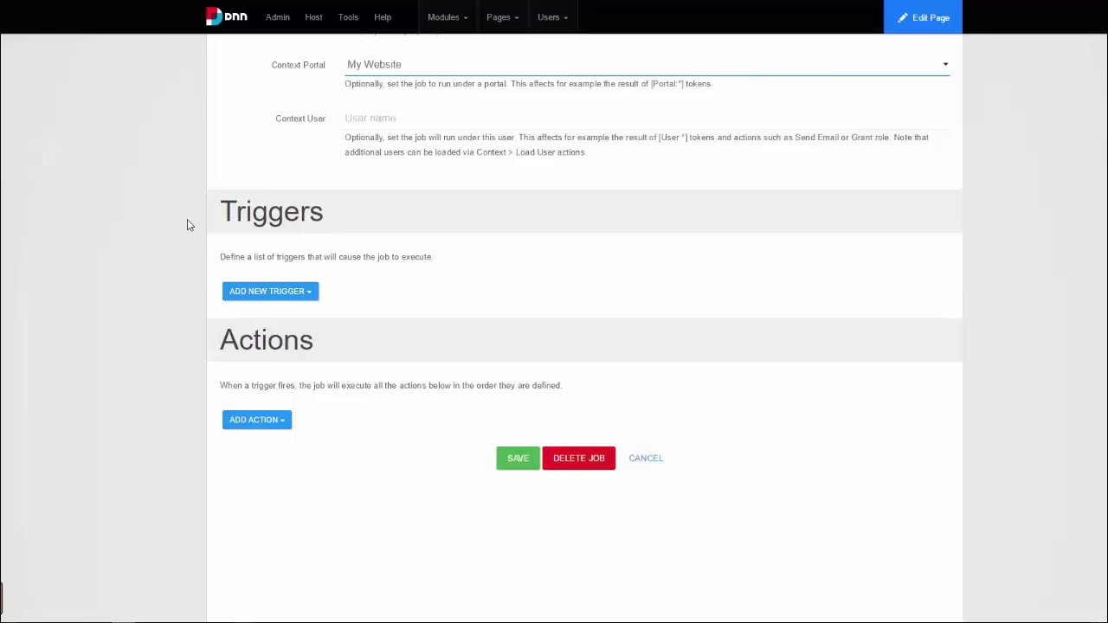
# - Add a Database > On Database Insert trigger and list the available table names
pyautogui.click(286, 164)
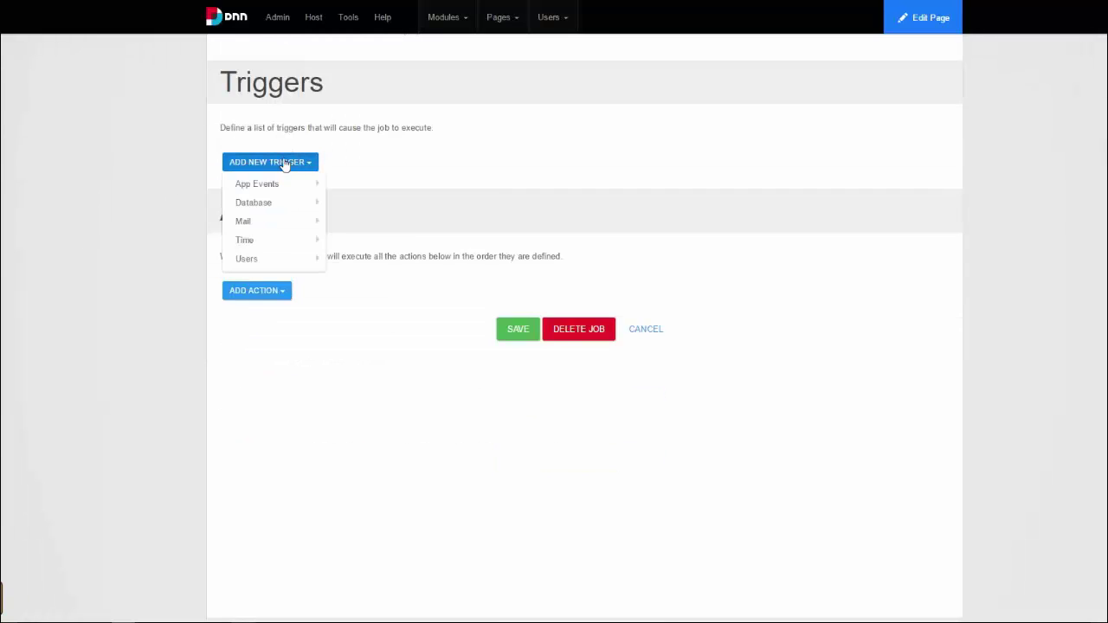
pyautogui.moveTo(287, 206)
pyautogui.click(384, 203)
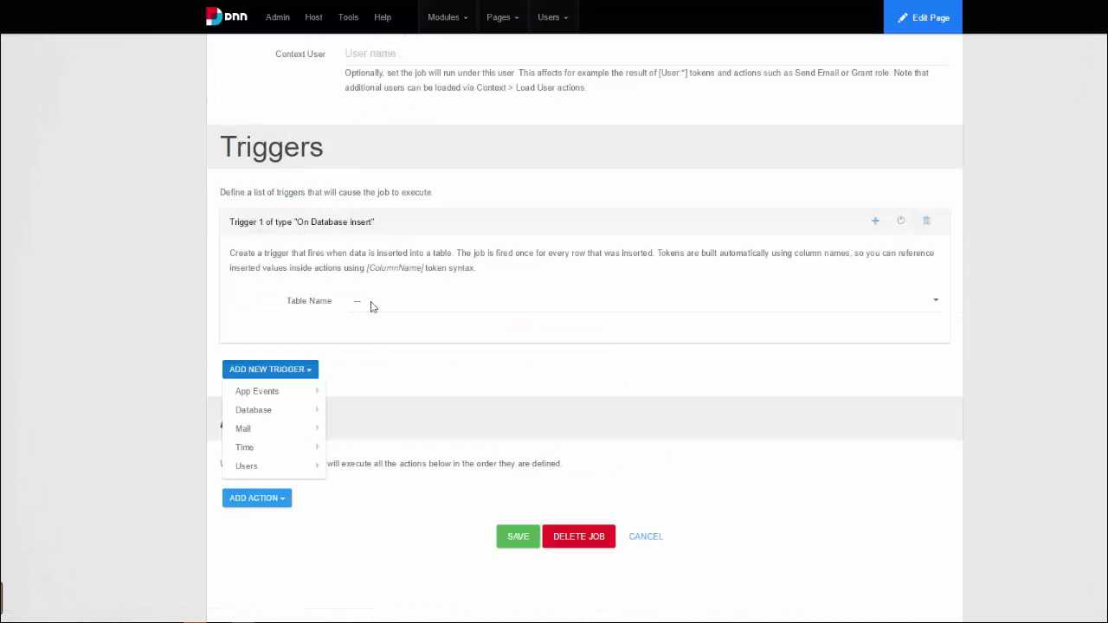
pyautogui.click(371, 302)
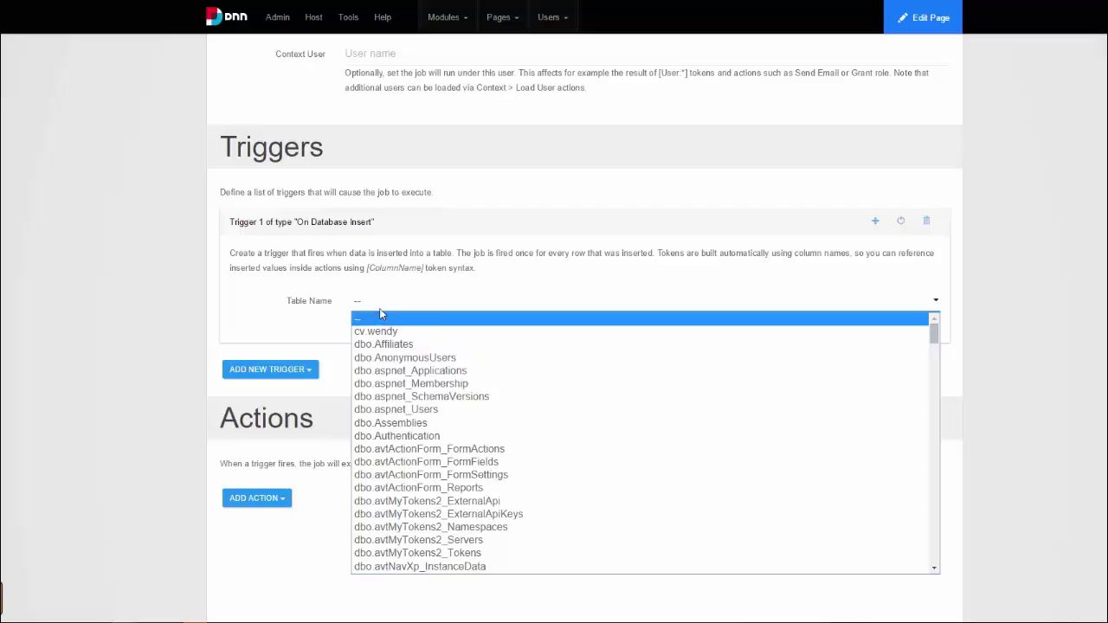
# - Close the Table Name list without choosing a table
pyautogui.click(381, 307)
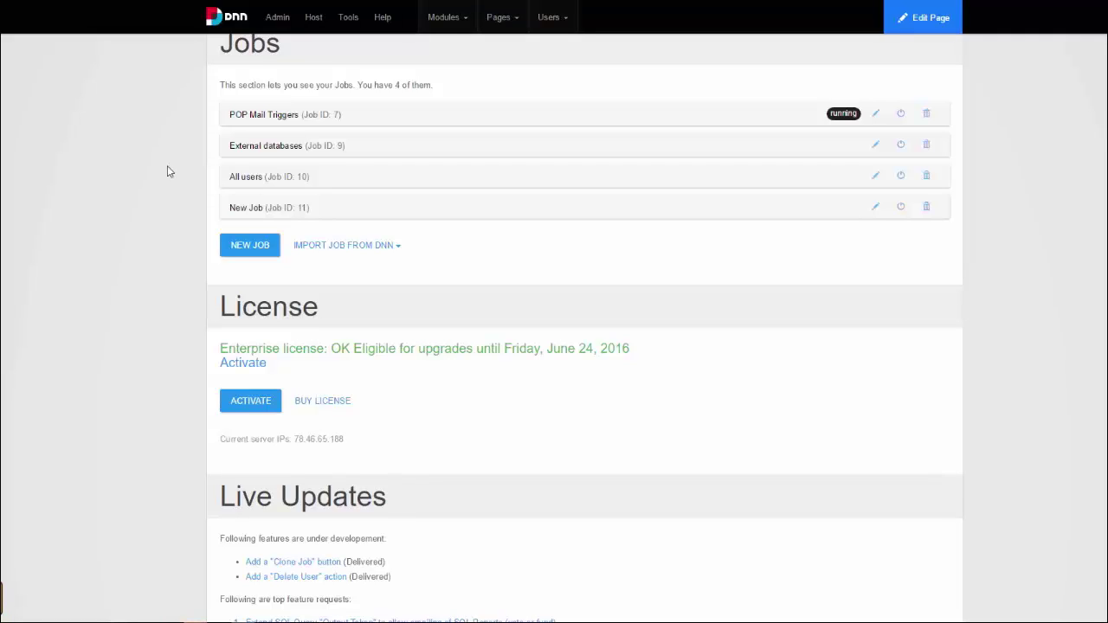
pyautogui.click(268, 178)
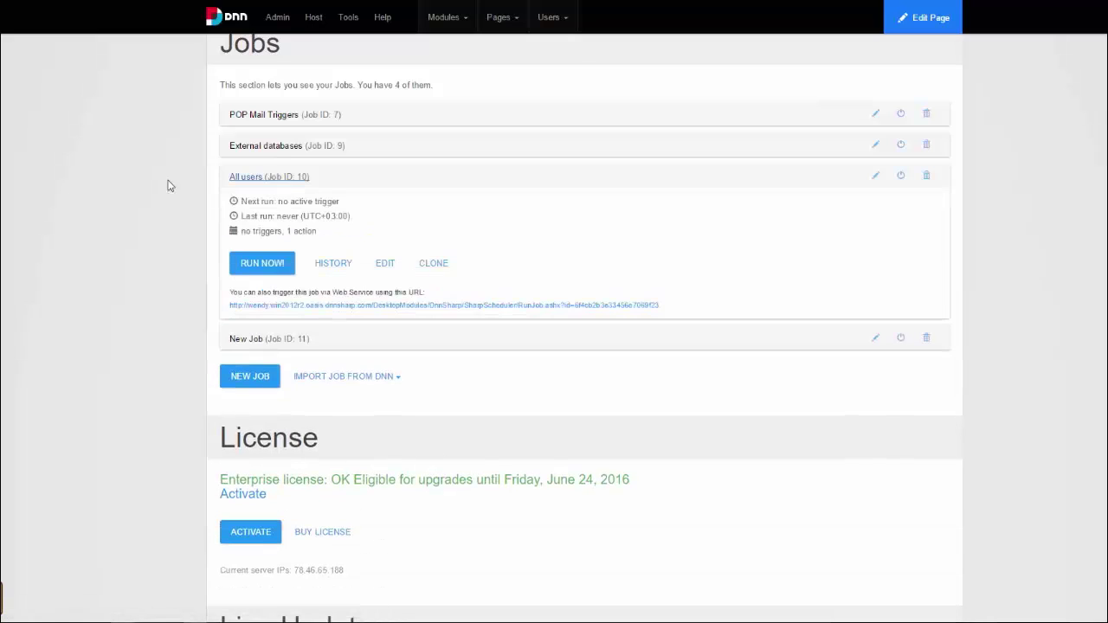
pyautogui.click(392, 267)
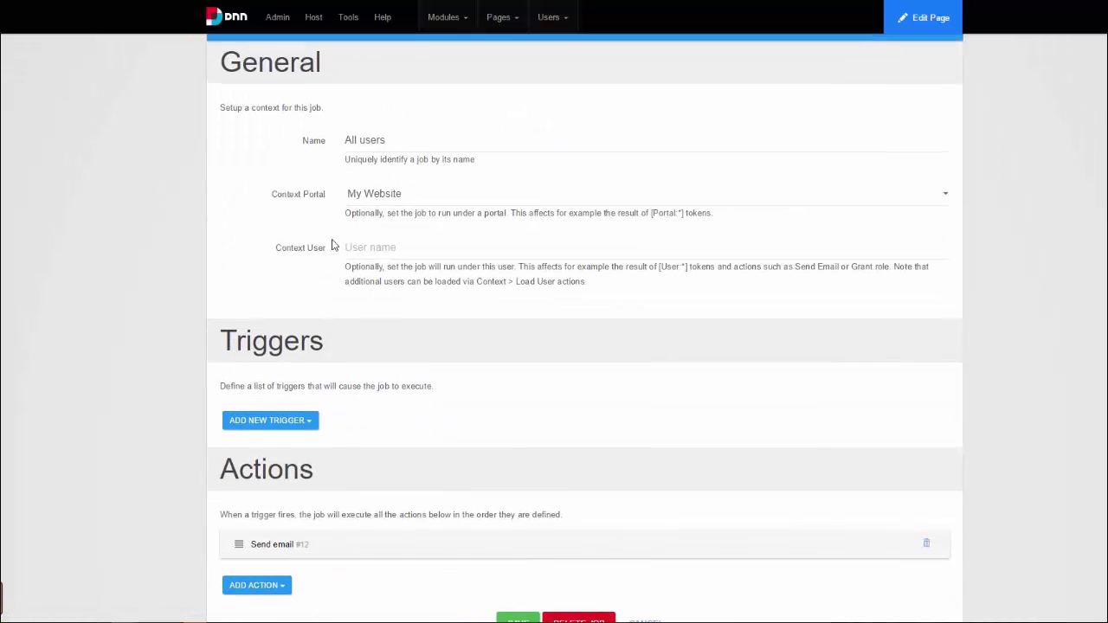
pyautogui.scroll(-3, 358, 354)
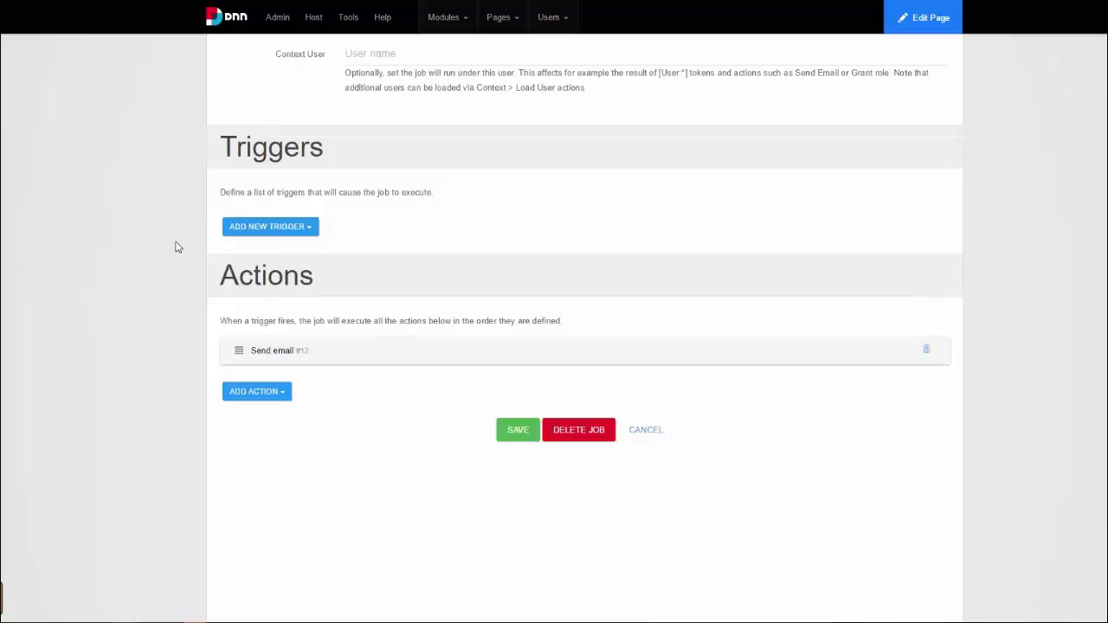
pyautogui.scroll(-2, 176, 247)
pyautogui.click(263, 223)
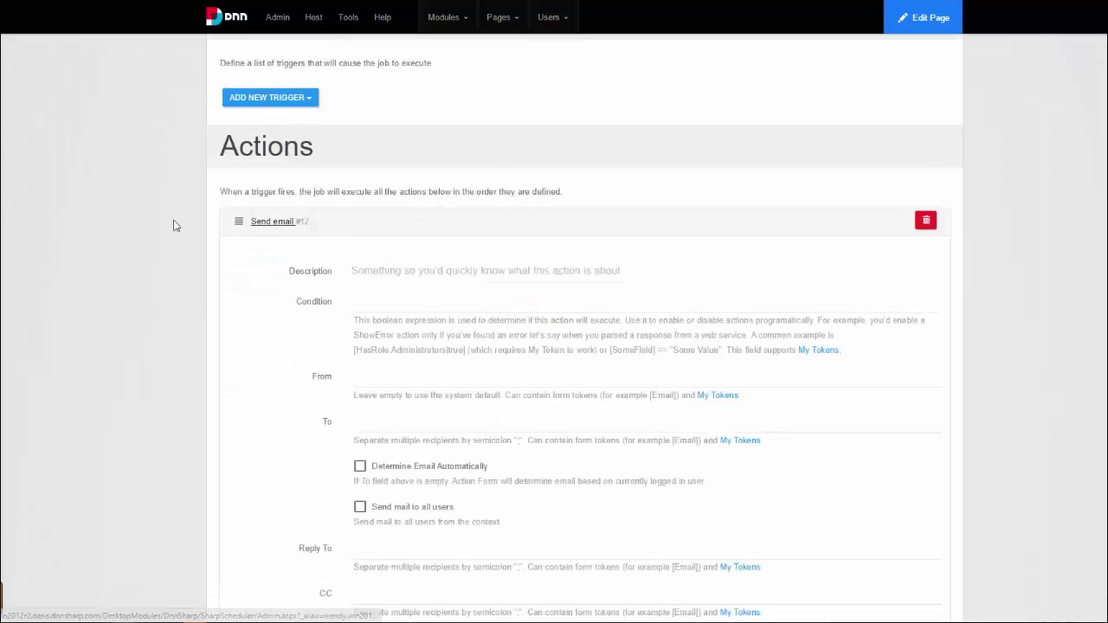
pyautogui.scroll(-3, 173, 225)
pyautogui.click(360, 249)
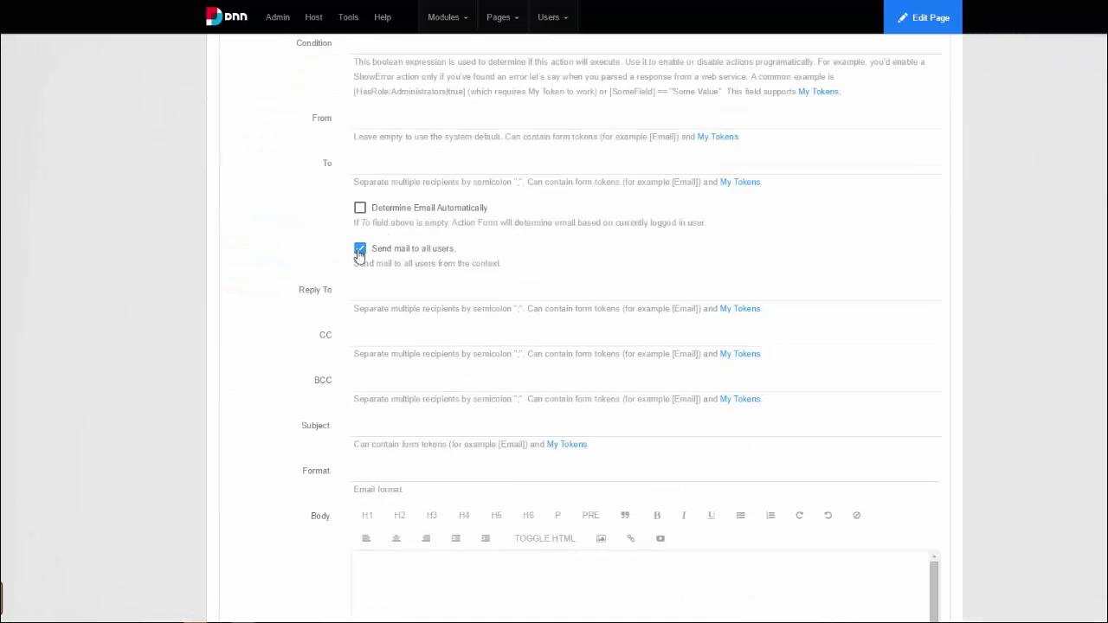
pyautogui.click(359, 250)
pyautogui.click(365, 168)
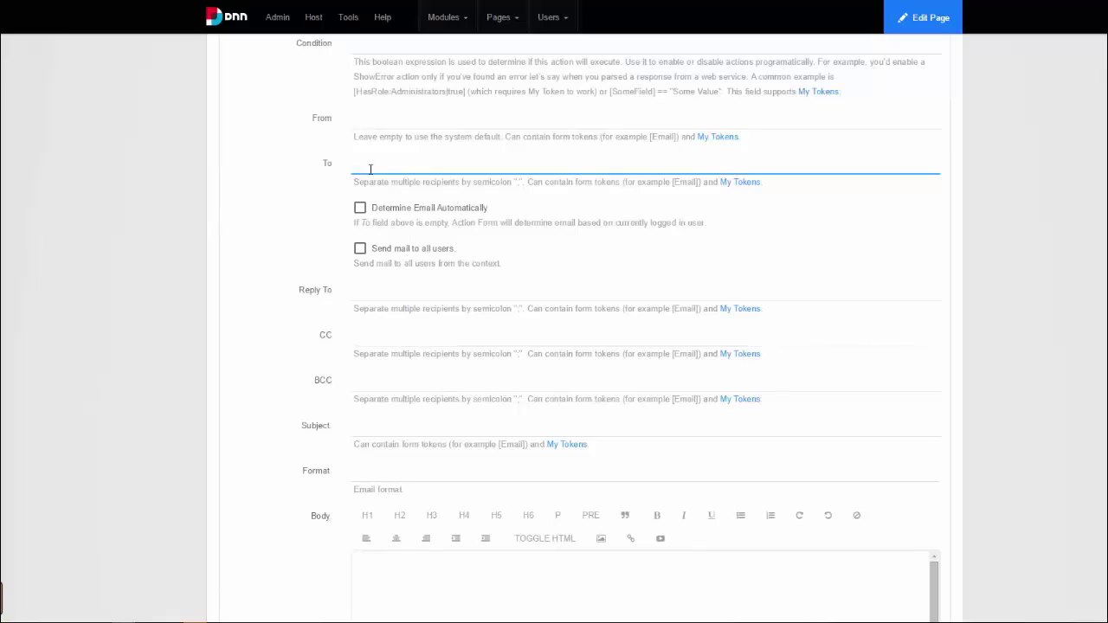